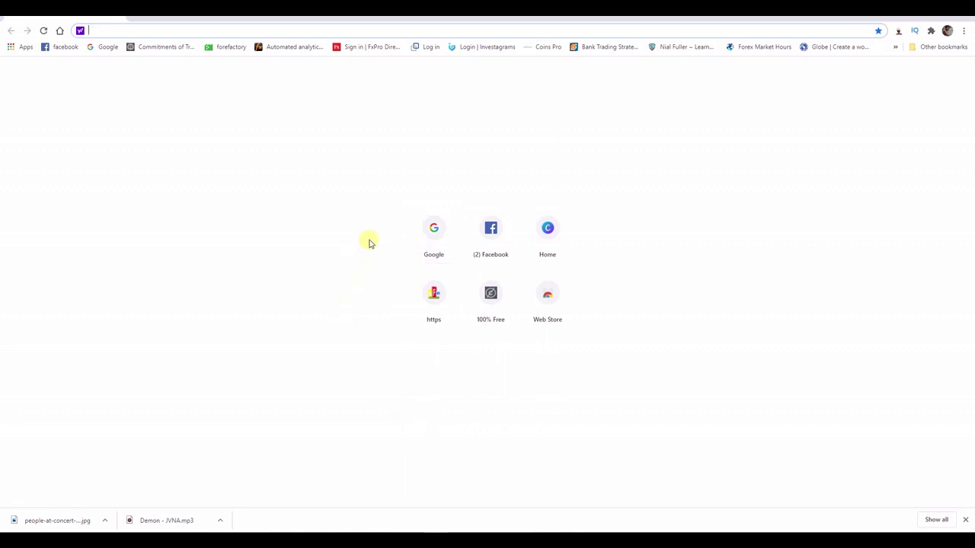
{"action": "left_click", "coordinate": [428, 238]}
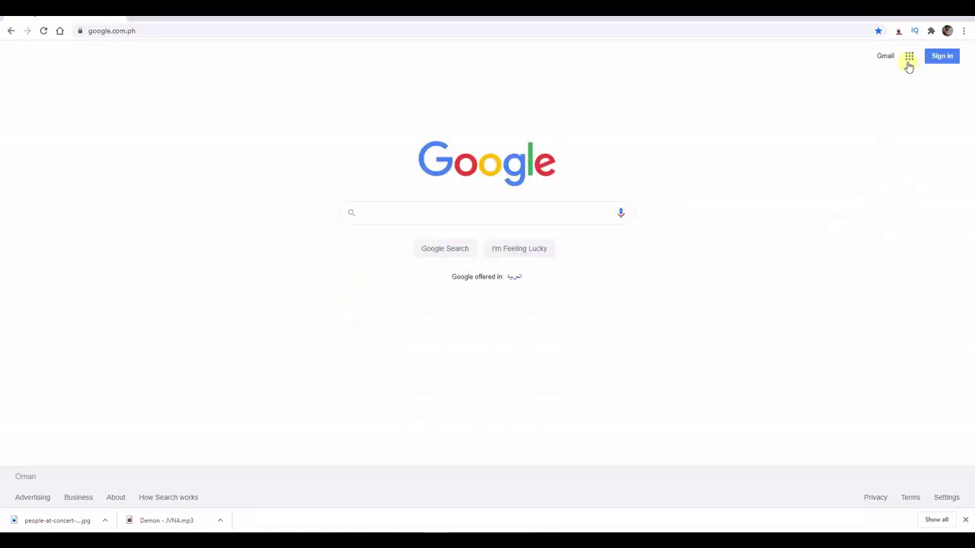
{"action": "left_click", "coordinate": [908, 61]}
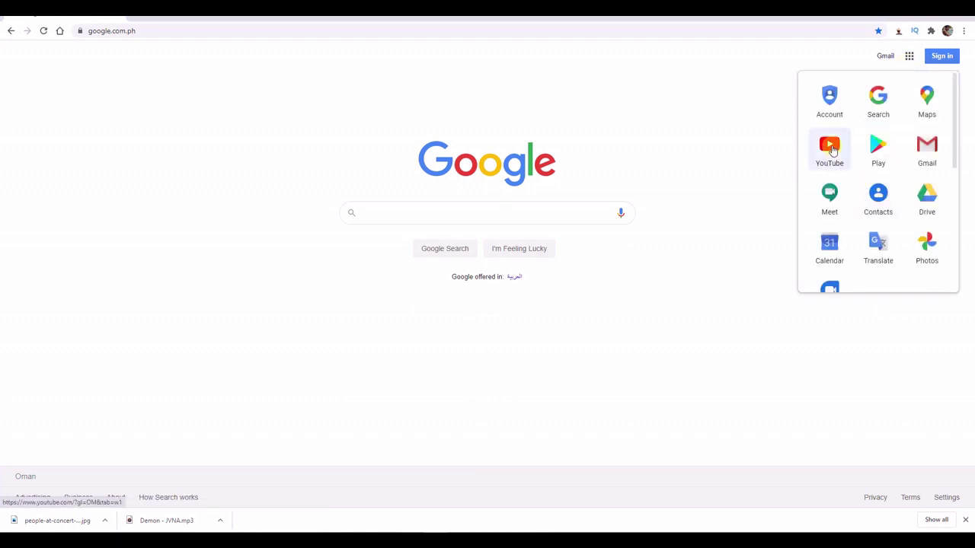
{"action": "left_click", "coordinate": [832, 150]}
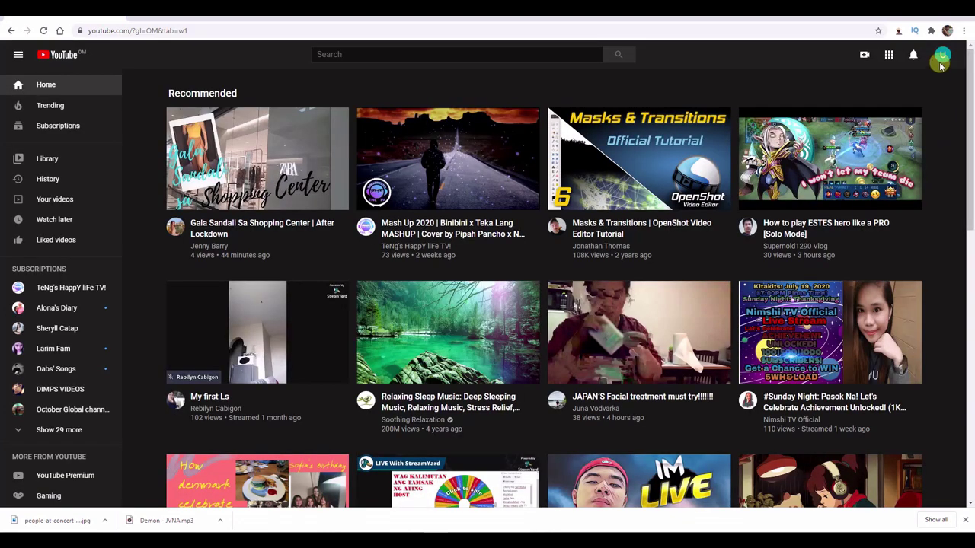
{"action": "left_click", "coordinate": [942, 57]}
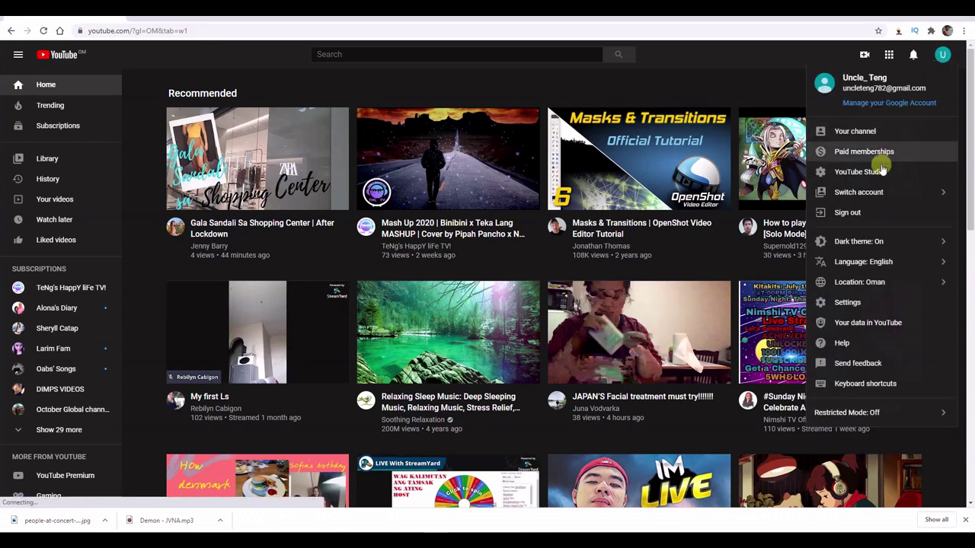
{"action": "left_click", "coordinate": [869, 173]}
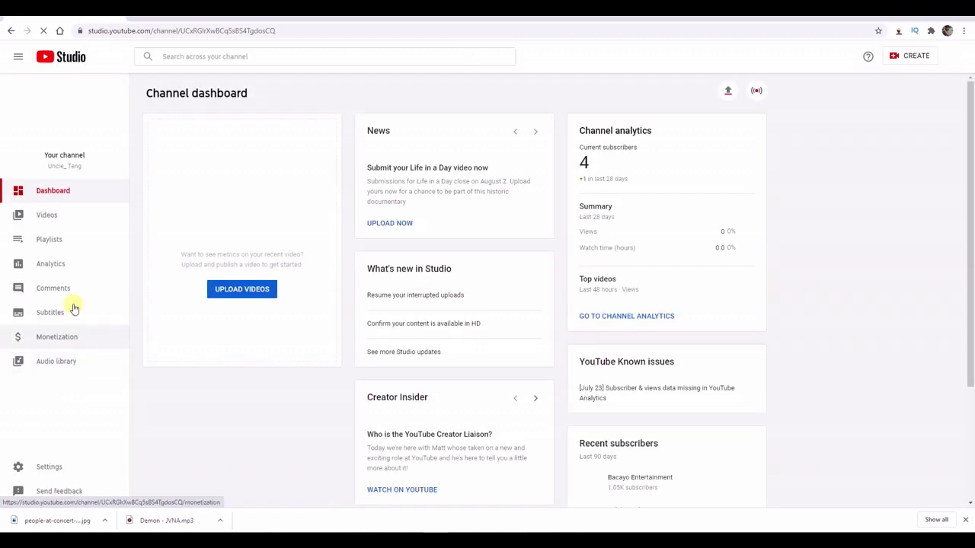
Filter the Audio library tracks by Mood: Angry and Genre: Dance & Electronic
{"action": "left_click", "coordinate": [50, 364]}
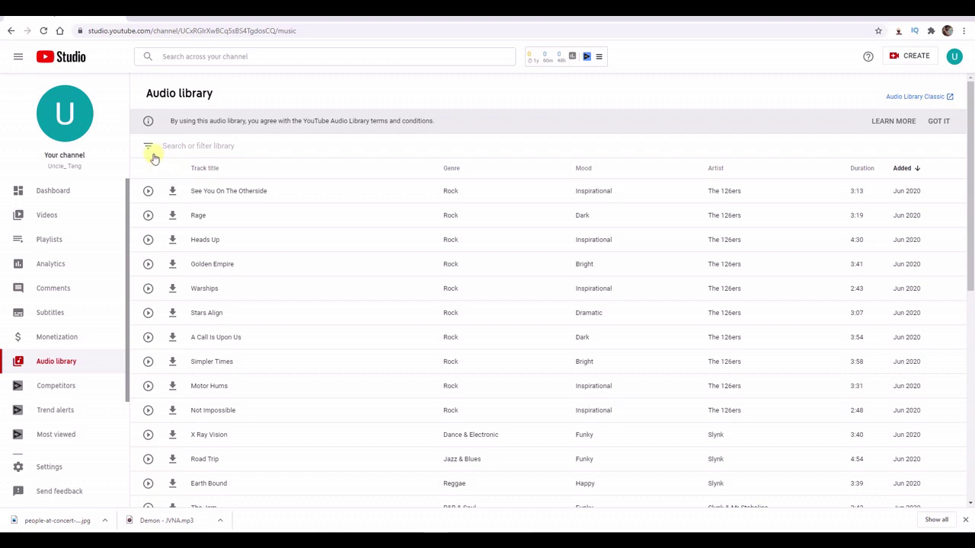
{"action": "left_click", "coordinate": [149, 148]}
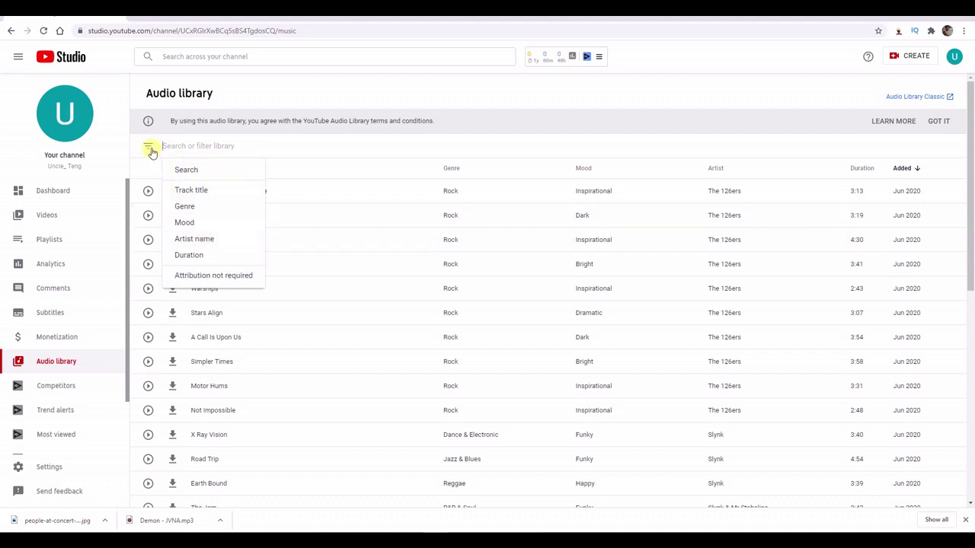
{"action": "left_click", "coordinate": [197, 226]}
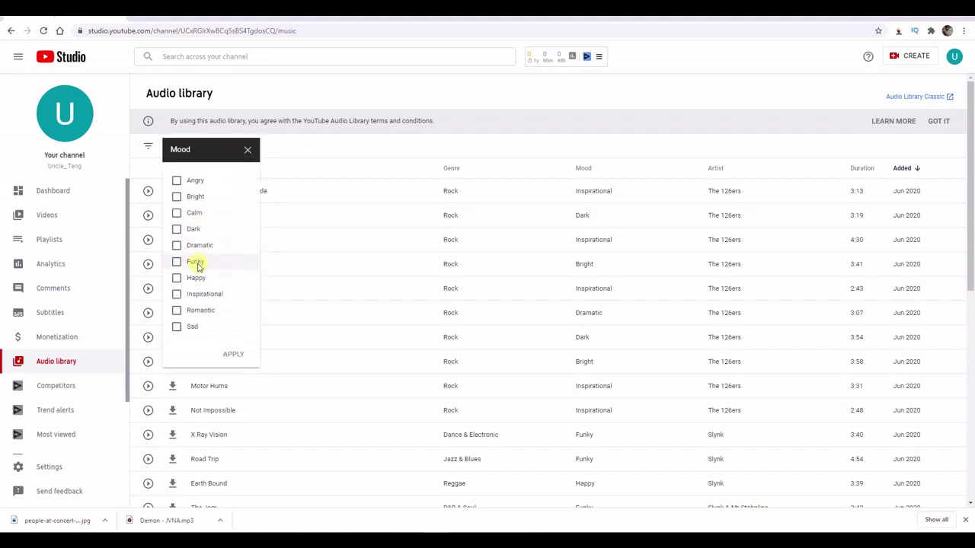
{"action": "left_click", "coordinate": [177, 182]}
{"action": "left_click", "coordinate": [233, 355]}
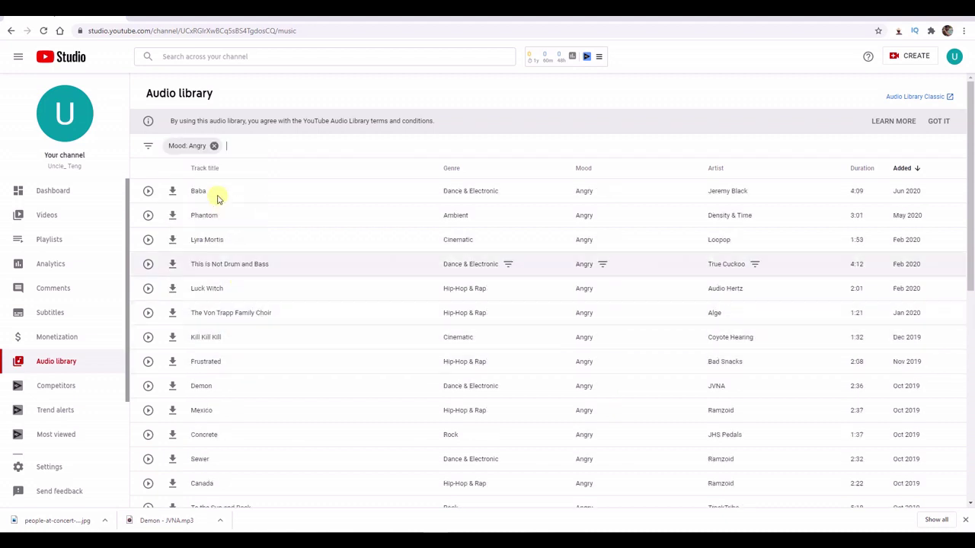
{"action": "left_click", "coordinate": [150, 147]}
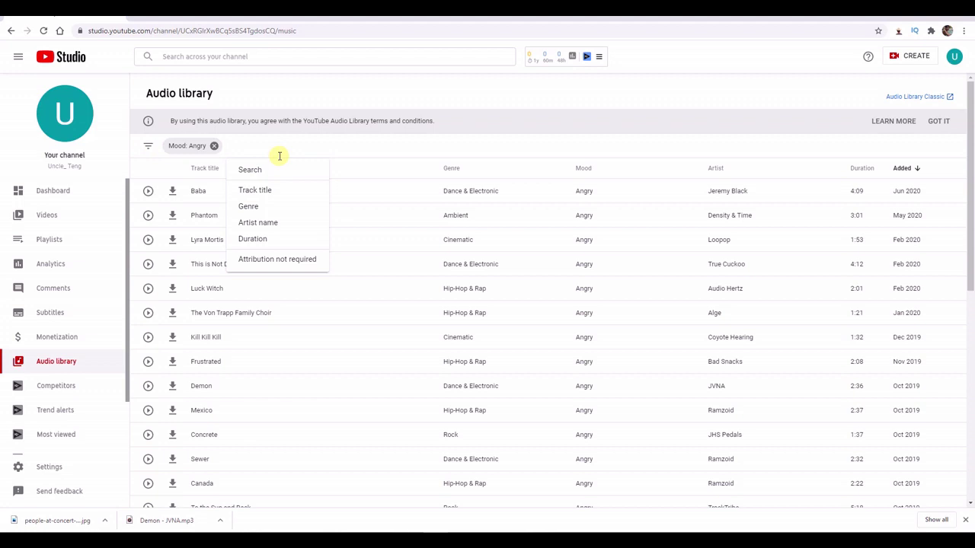
{"action": "left_click", "coordinate": [255, 206]}
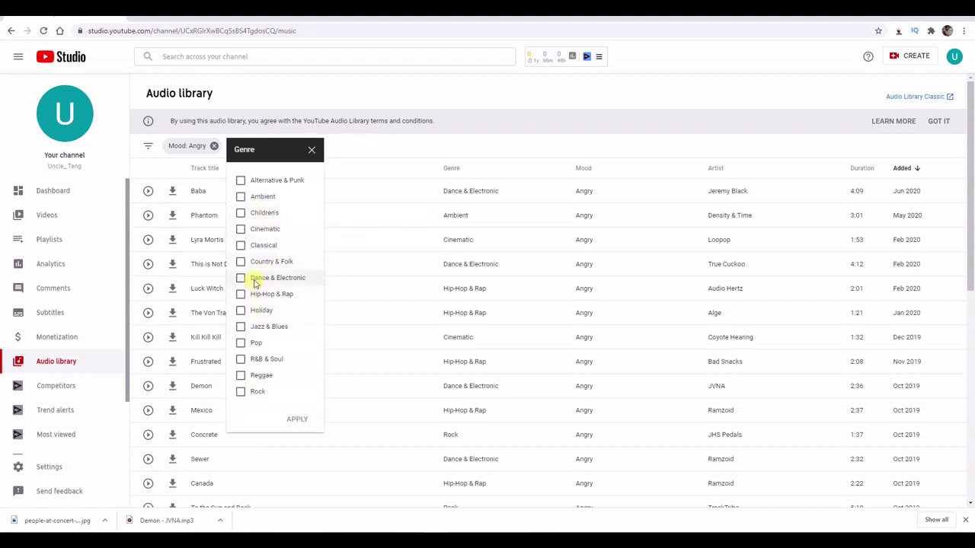
{"action": "left_click", "coordinate": [297, 422]}
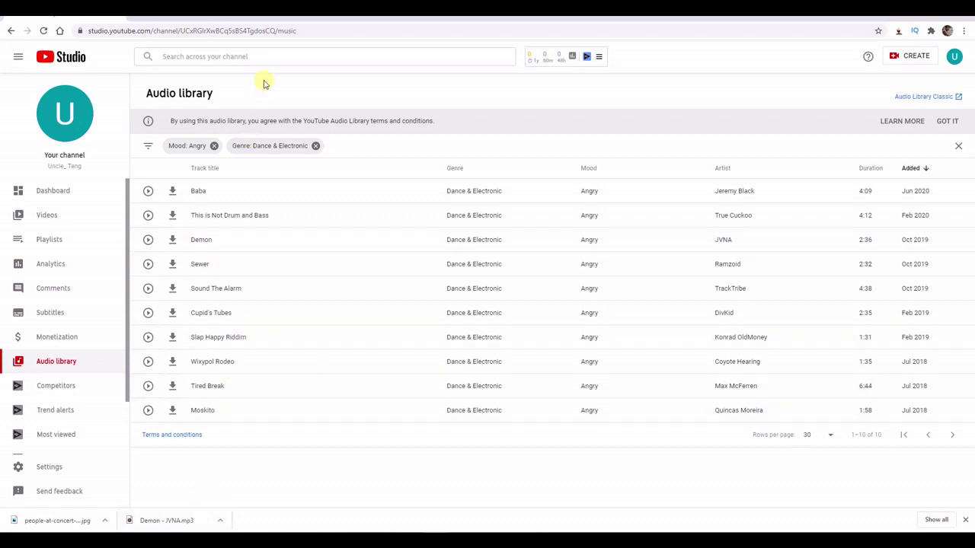
In a new tab, search Google for 'pexel' and open the Free stock photos · Pexels result
{"action": "left_click", "coordinate": [138, 15]}
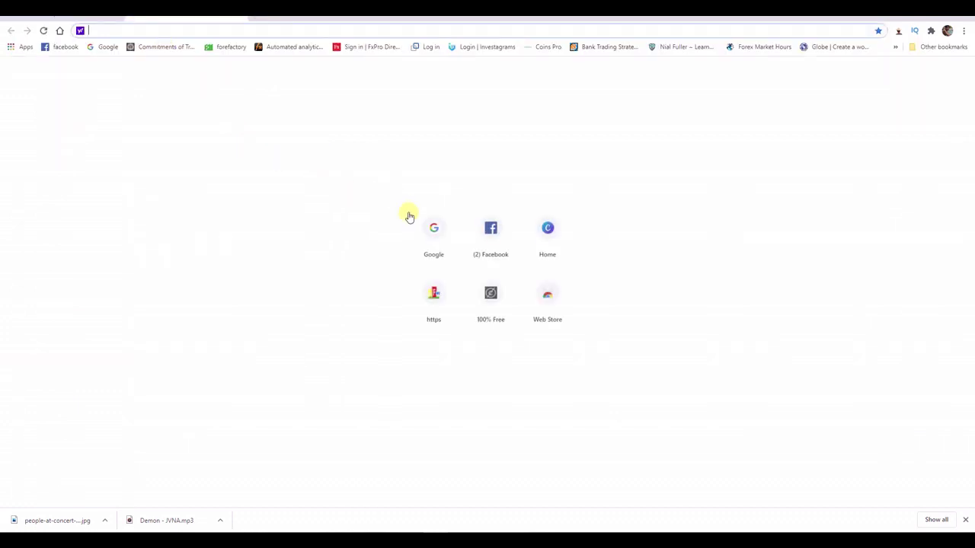
{"action": "left_click", "coordinate": [432, 228]}
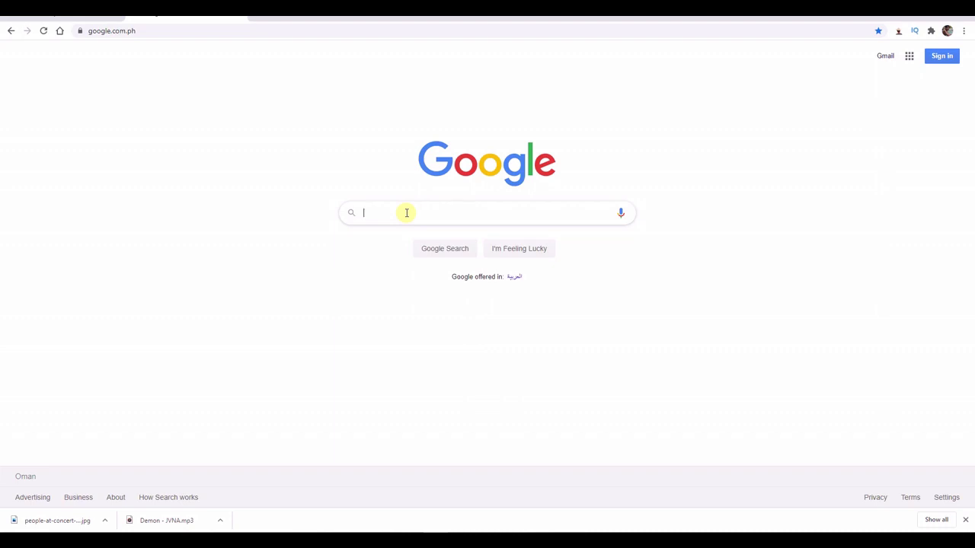
{"action": "type", "text": "pex"}
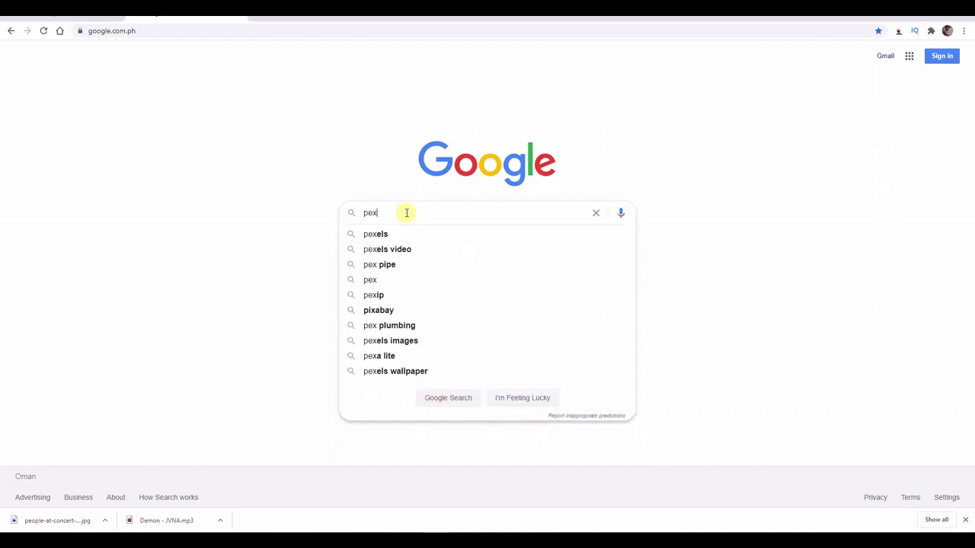
{"action": "type", "text": "el"}
{"action": "key", "text": "Return"}
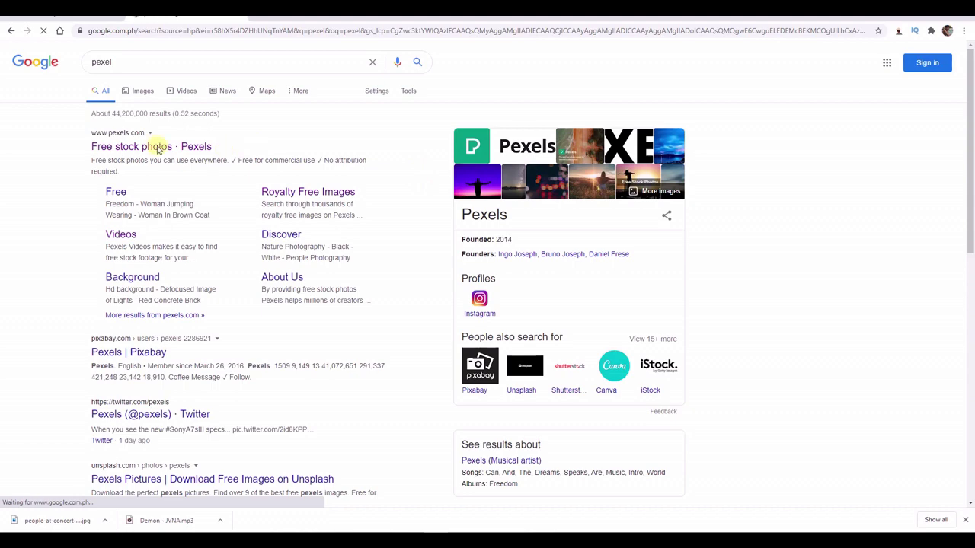
{"action": "left_click", "coordinate": [158, 149]}
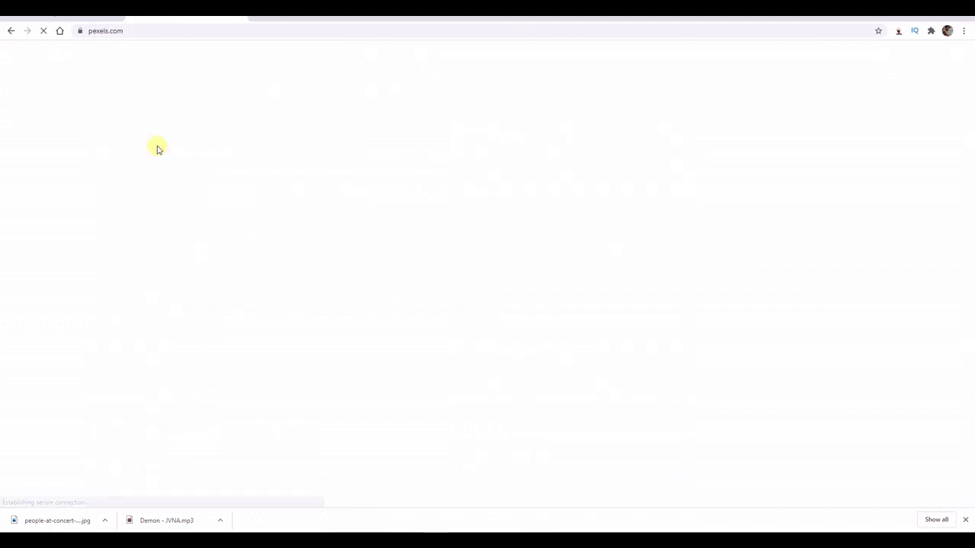
Browse Pexels and search for Club Dance photos
{"action": "scroll", "coordinate": [259, 351], "scroll_direction": "down", "scroll_amount": 2}
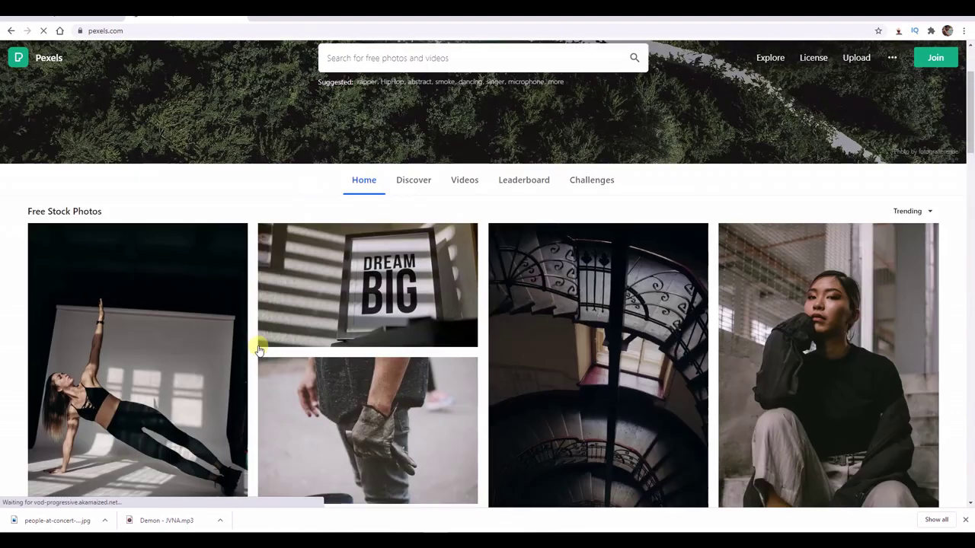
{"action": "scroll", "coordinate": [365, 347], "scroll_direction": "down", "scroll_amount": 2}
{"action": "scroll", "coordinate": [383, 355], "scroll_direction": "up", "scroll_amount": 2}
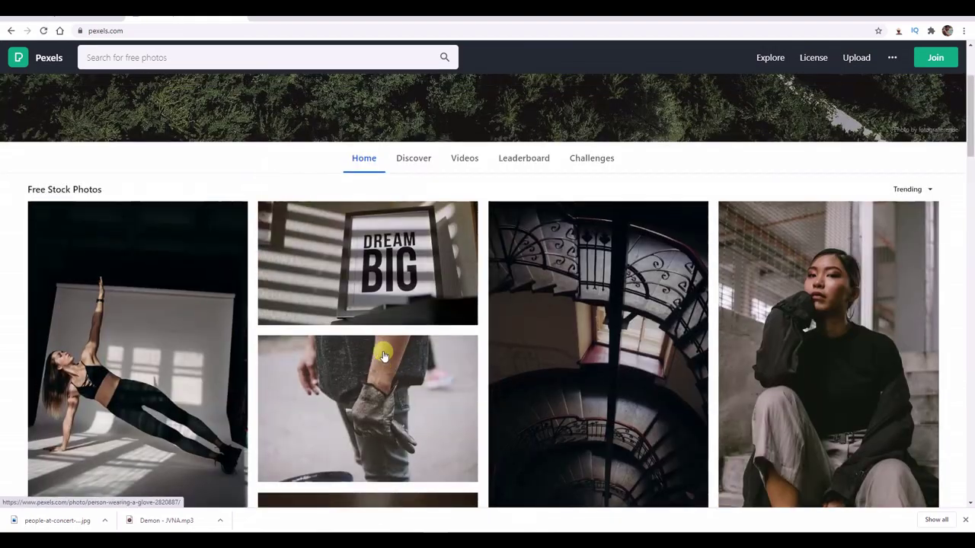
{"action": "scroll", "coordinate": [383, 356], "scroll_direction": "down", "scroll_amount": 3}
{"action": "scroll", "coordinate": [365, 363], "scroll_direction": "down", "scroll_amount": 3}
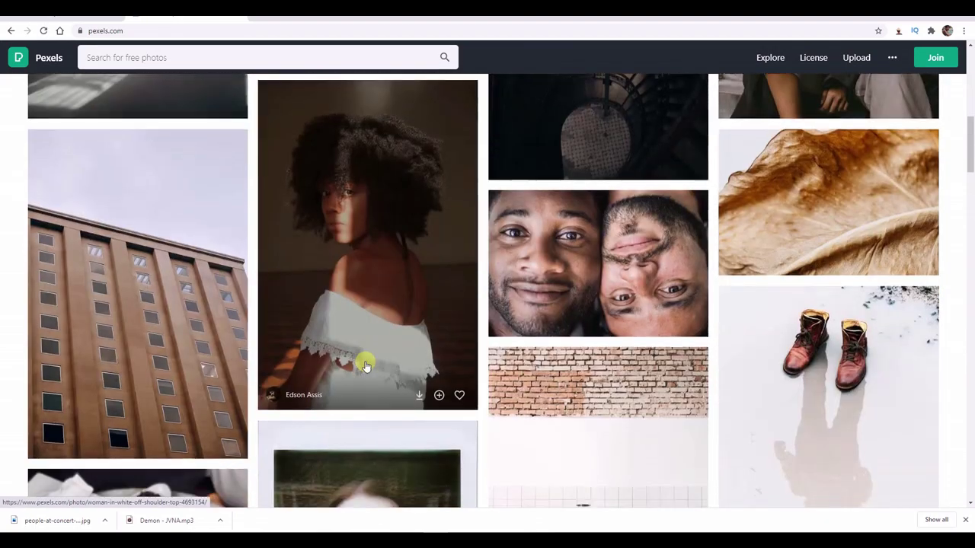
{"action": "scroll", "coordinate": [365, 366], "scroll_direction": "down", "scroll_amount": 3}
{"action": "scroll", "coordinate": [366, 367], "scroll_direction": "down", "scroll_amount": 3}
{"action": "scroll", "coordinate": [366, 366], "scroll_direction": "up", "scroll_amount": 2}
{"action": "scroll", "coordinate": [366, 365], "scroll_direction": "down", "scroll_amount": 2}
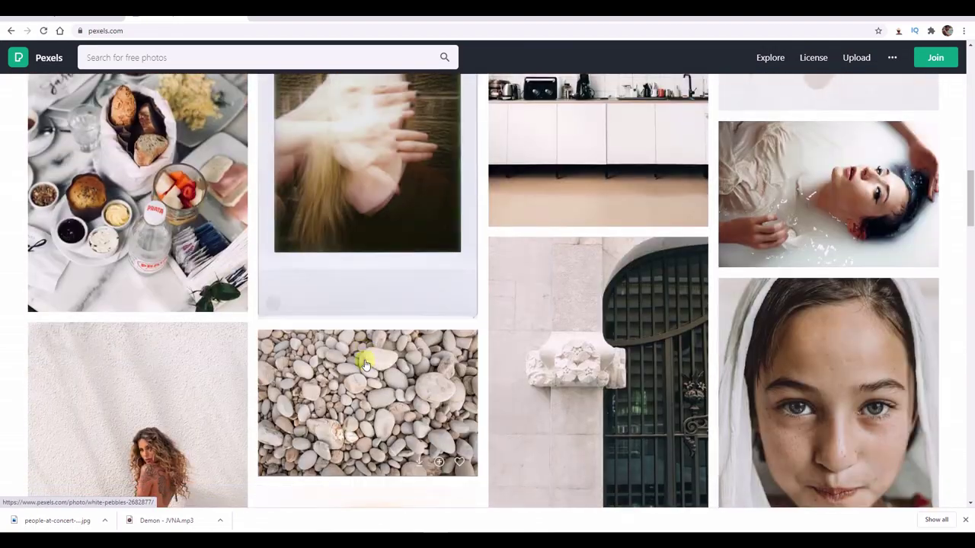
{"action": "scroll", "coordinate": [366, 365], "scroll_direction": "down", "scroll_amount": 3}
{"action": "scroll", "coordinate": [364, 361], "scroll_direction": "up", "scroll_amount": 1}
{"action": "scroll", "coordinate": [361, 357], "scroll_direction": "up", "scroll_amount": 6}
{"action": "scroll", "coordinate": [361, 358], "scroll_direction": "up", "scroll_amount": 2}
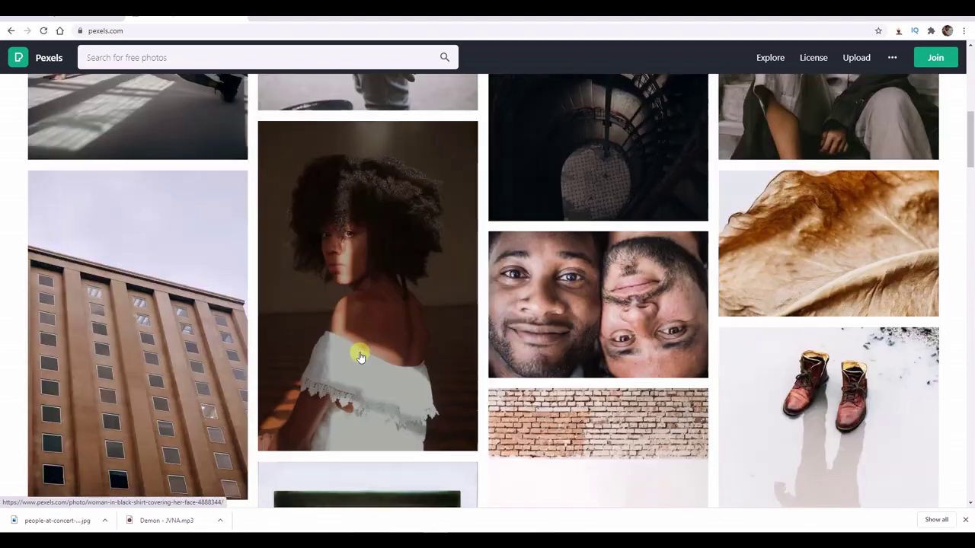
{"action": "scroll", "coordinate": [361, 357], "scroll_direction": "up", "scroll_amount": 3}
{"action": "scroll", "coordinate": [358, 350], "scroll_direction": "up", "scroll_amount": 4}
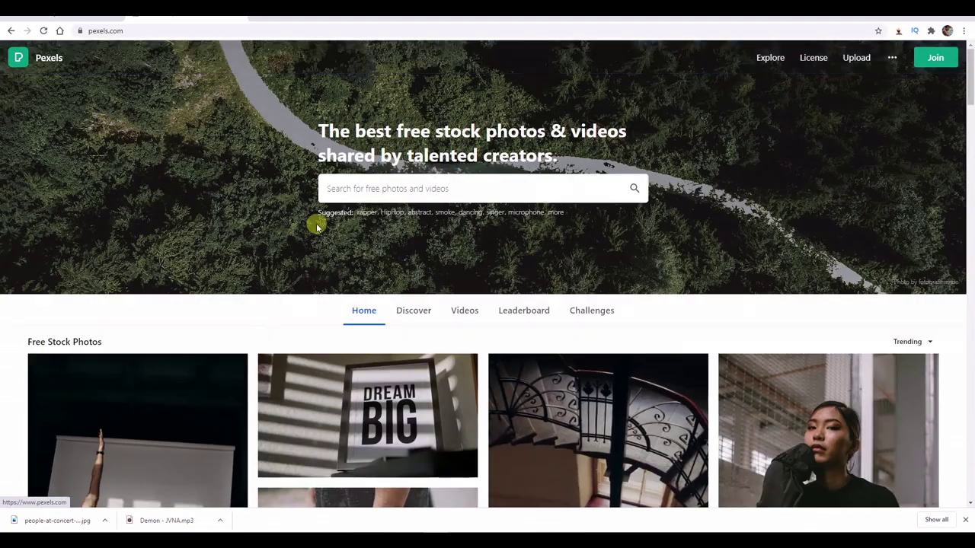
{"action": "left_click", "coordinate": [376, 188]}
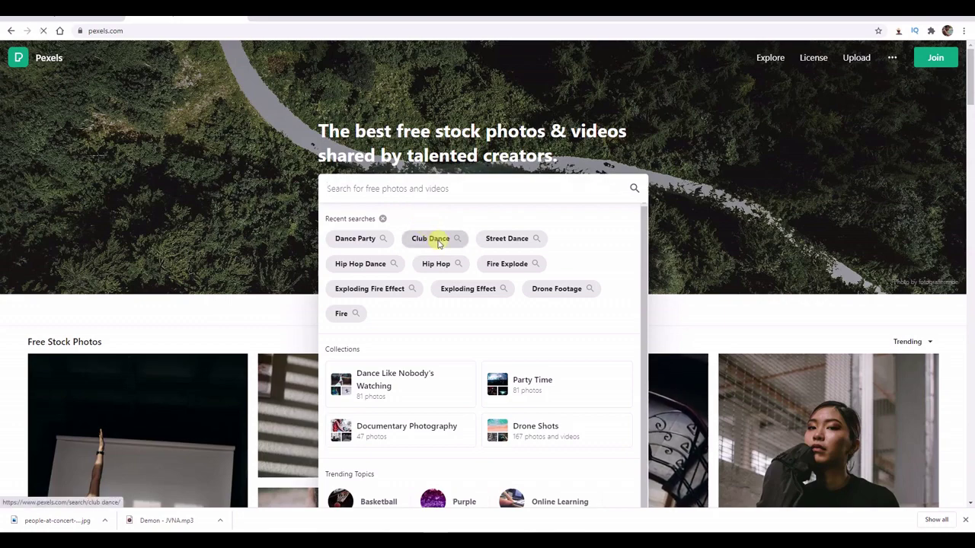
{"action": "left_click", "coordinate": [431, 238]}
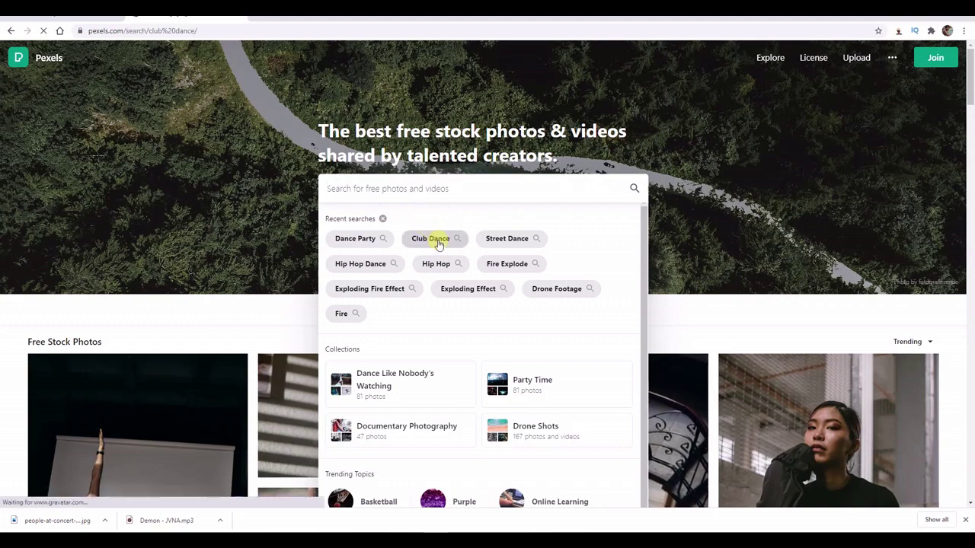
{"action": "scroll", "coordinate": [367, 347], "scroll_direction": "down", "scroll_amount": 1}
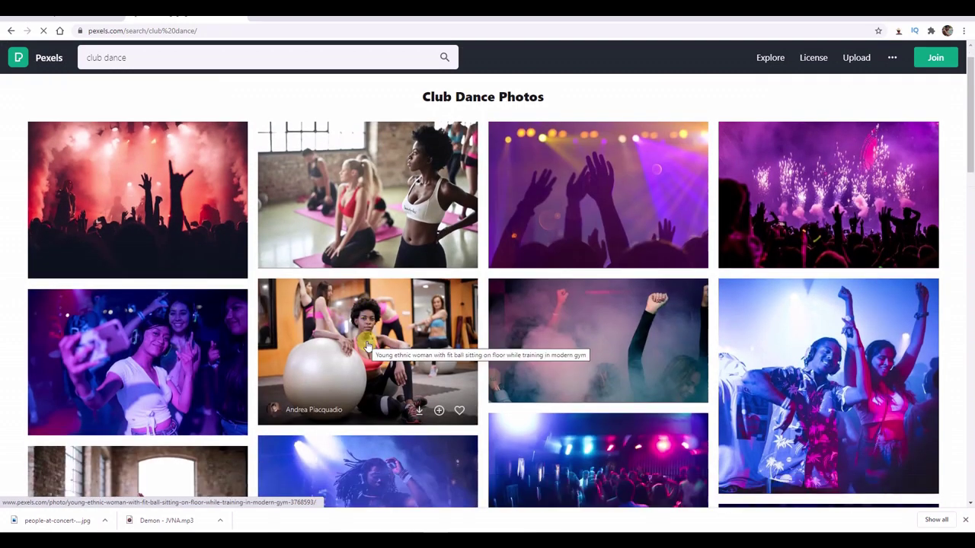
{"action": "scroll", "coordinate": [368, 347], "scroll_direction": "down", "scroll_amount": 1}
{"action": "scroll", "coordinate": [368, 347], "scroll_direction": "down", "scroll_amount": 2}
{"action": "scroll", "coordinate": [368, 346], "scroll_direction": "down", "scroll_amount": 2}
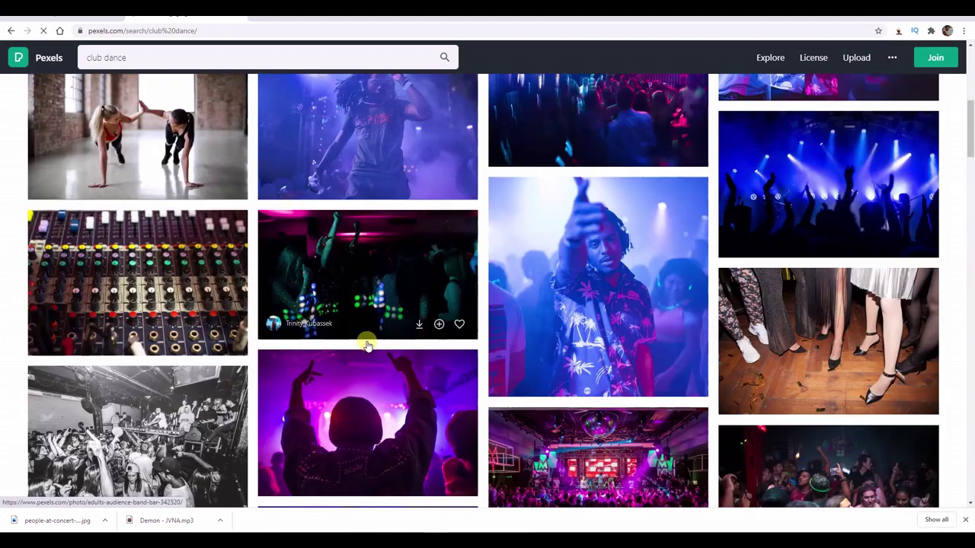
{"action": "scroll", "coordinate": [368, 346], "scroll_direction": "up", "scroll_amount": 5}
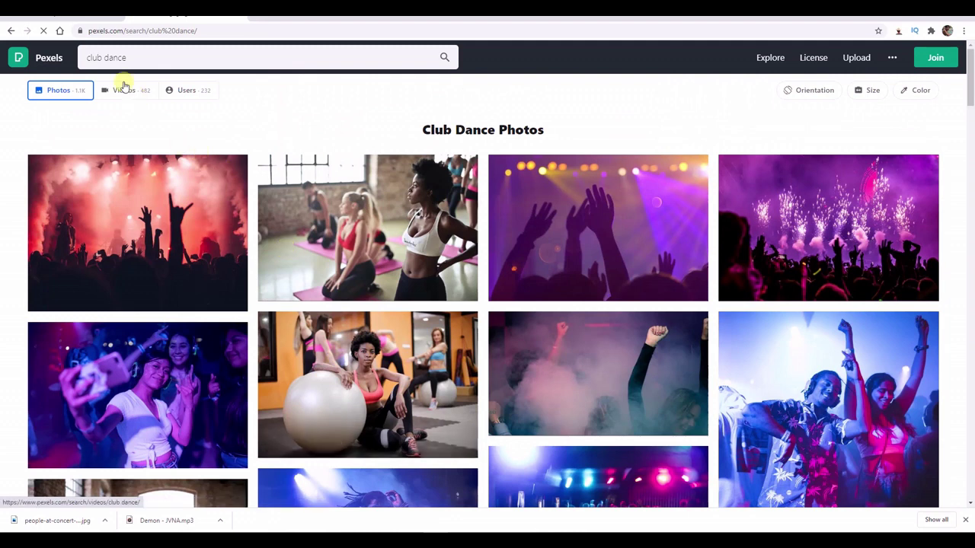
Search Pexels for Dance Party photos, then open a new tab on Google
{"action": "left_click", "coordinate": [91, 57]}
{"action": "type", "text": "party"}
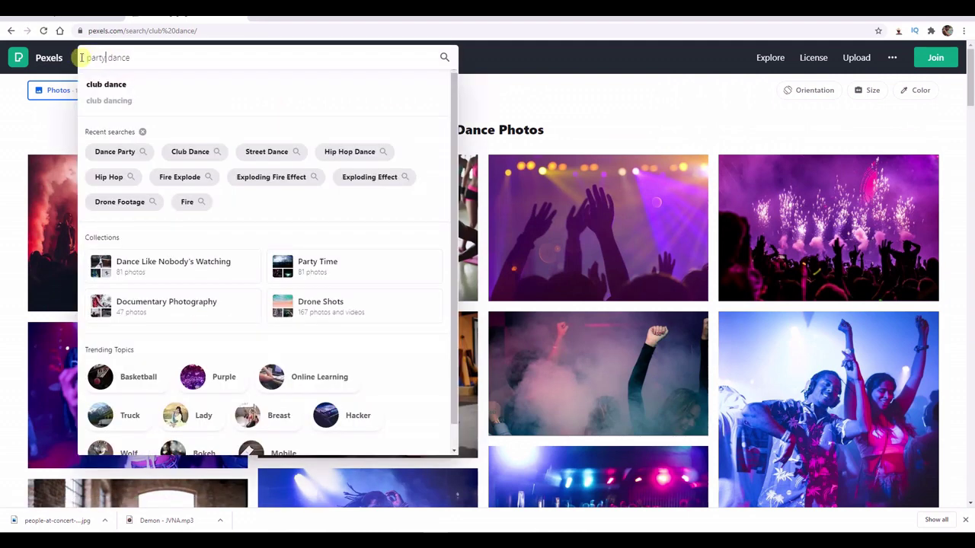
{"action": "left_click", "coordinate": [125, 152]}
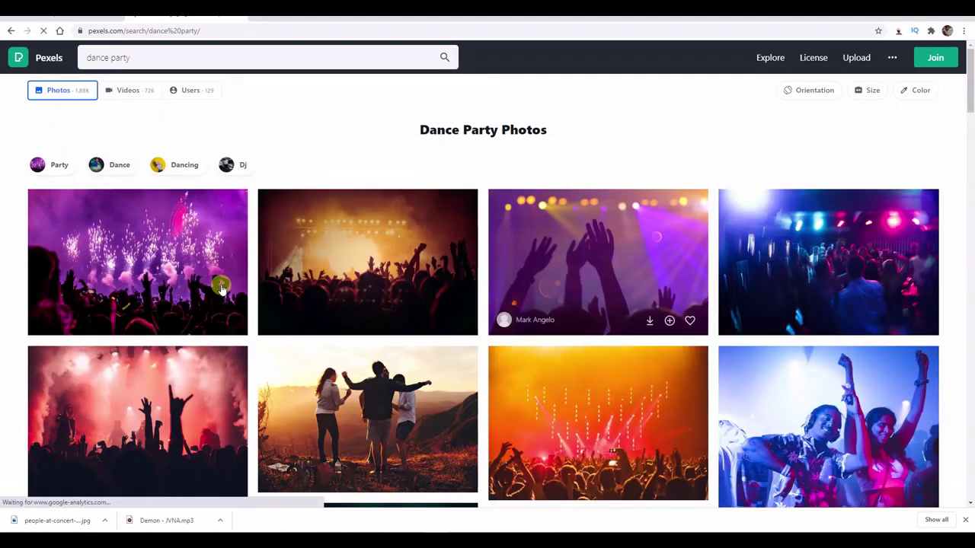
{"action": "scroll", "coordinate": [142, 358], "scroll_direction": "down", "scroll_amount": 1}
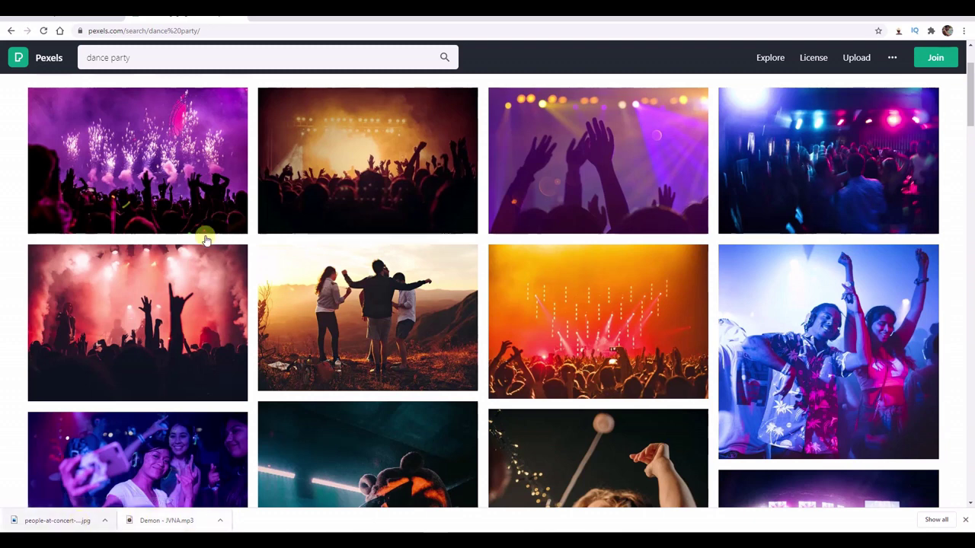
{"action": "scroll", "coordinate": [317, 183], "scroll_direction": "up", "scroll_amount": 1}
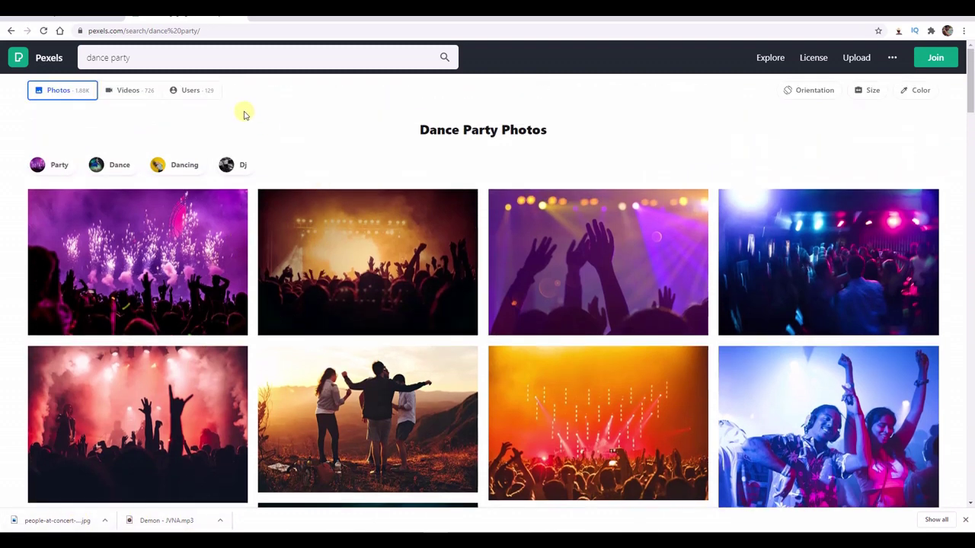
{"action": "left_click", "coordinate": [260, 19]}
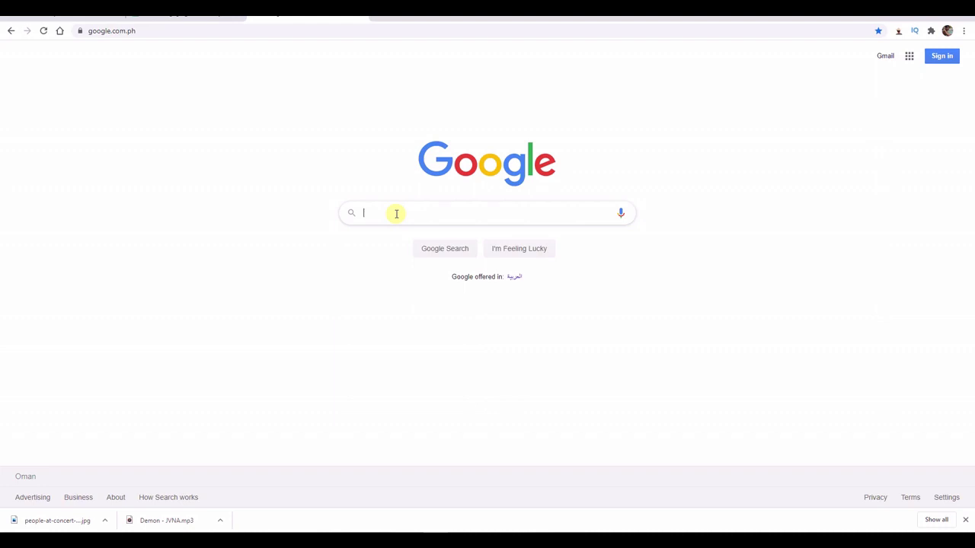
Search Google for 'musicvid.org' to reach its 'Visualize Your Sound' homepage
{"action": "type", "text": "Musicv"}
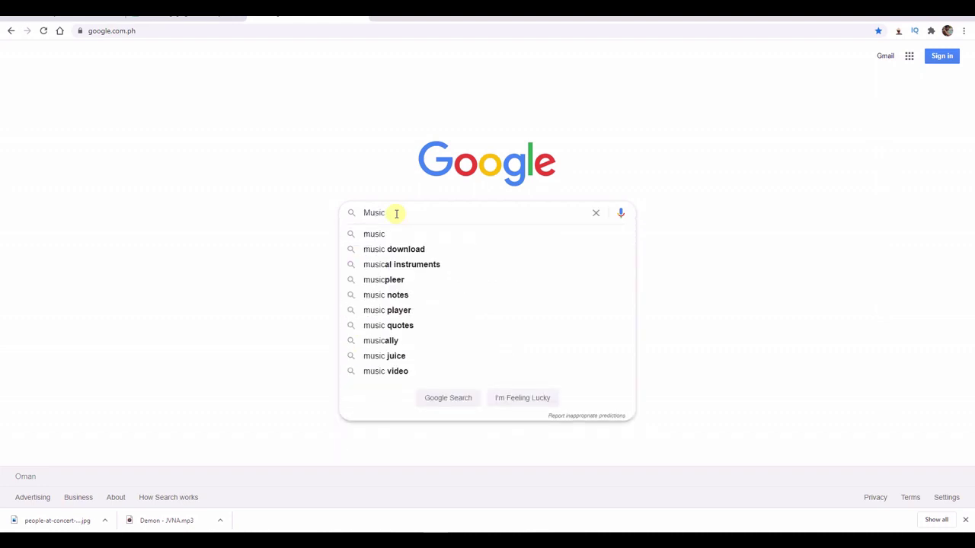
{"action": "type", "text": "i"}
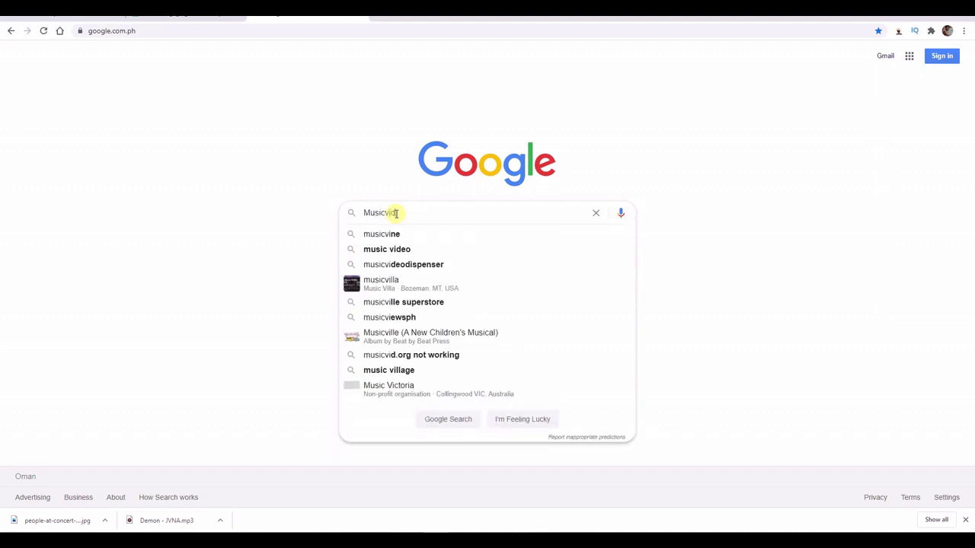
{"action": "type", "text": "d"}
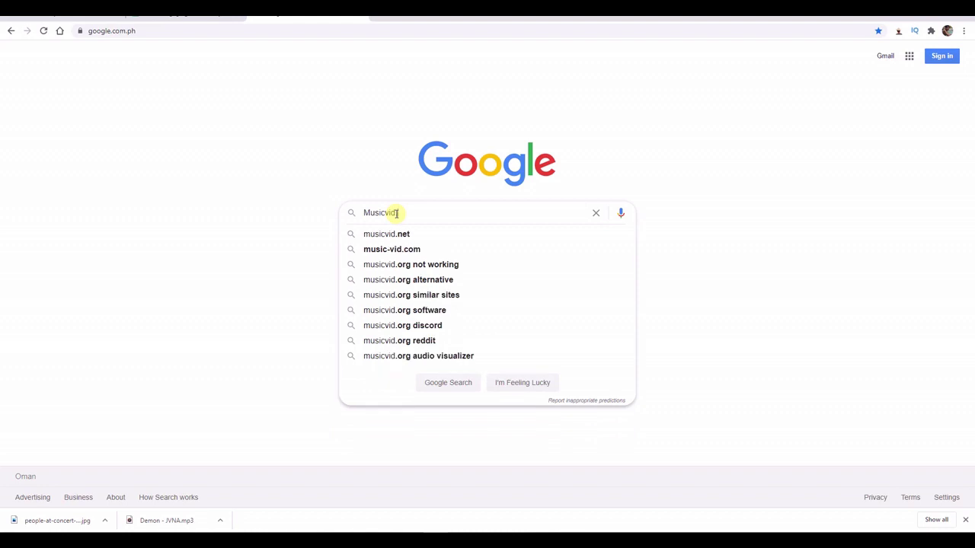
{"action": "type", "text": ".org"}
{"action": "key", "text": "Return"}
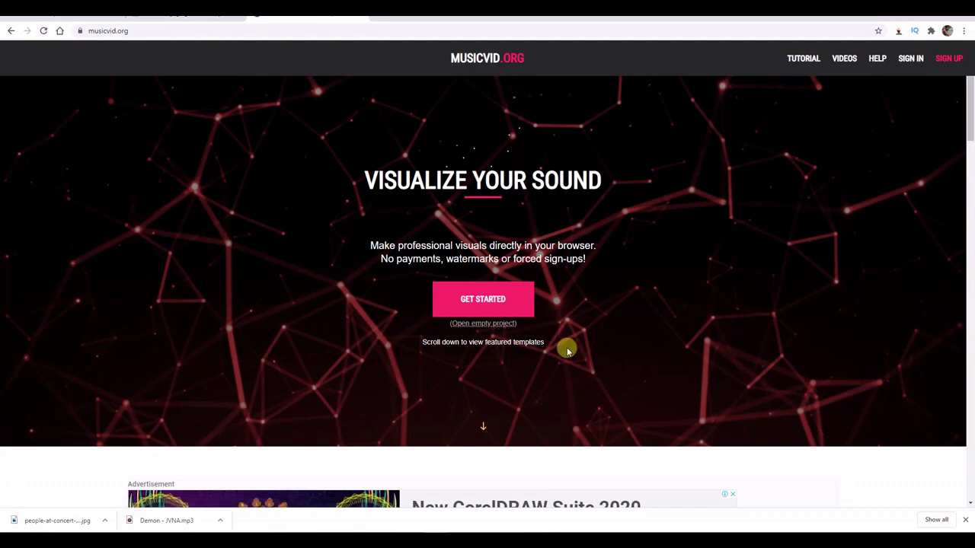
Open the Dark Nation Temp template from More Templates' User Created Templates in the editor
{"action": "scroll", "coordinate": [620, 373], "scroll_direction": "down", "scroll_amount": 2}
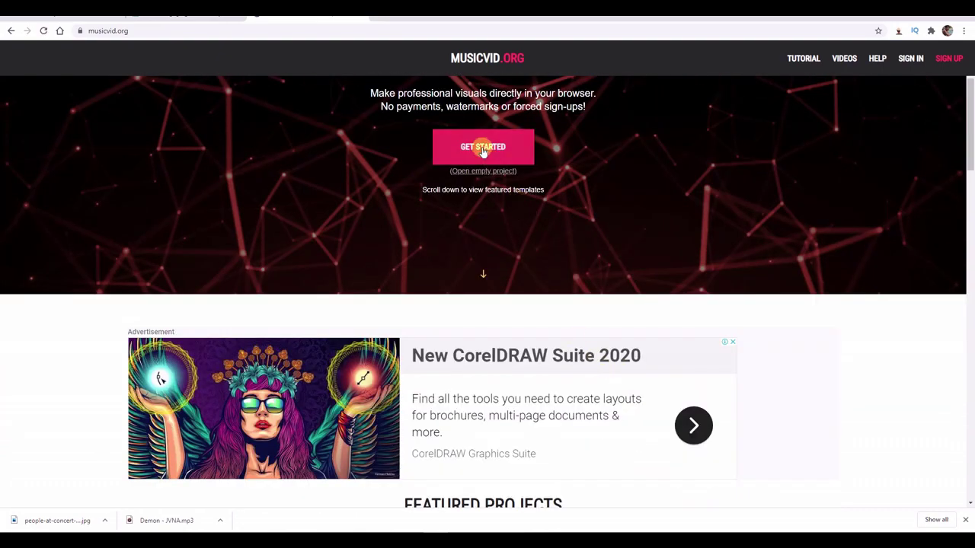
{"action": "scroll", "coordinate": [483, 148], "scroll_direction": "down", "scroll_amount": 4}
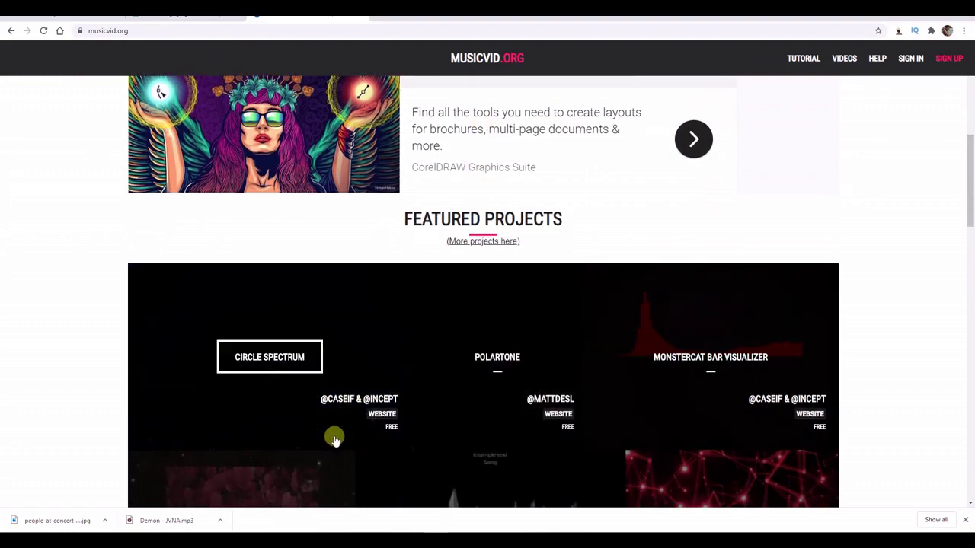
{"action": "scroll", "coordinate": [304, 434], "scroll_direction": "down", "scroll_amount": 2}
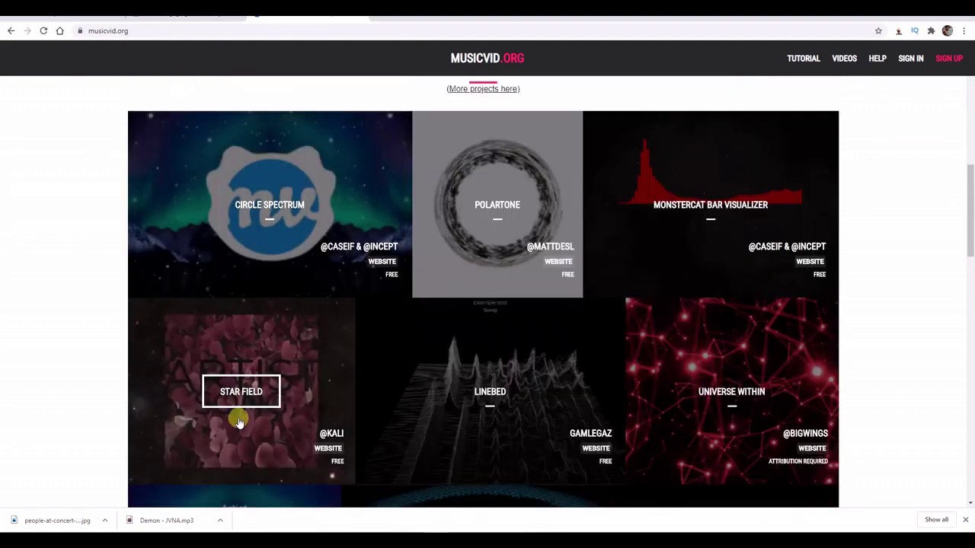
{"action": "scroll", "coordinate": [222, 415], "scroll_direction": "down", "scroll_amount": 1}
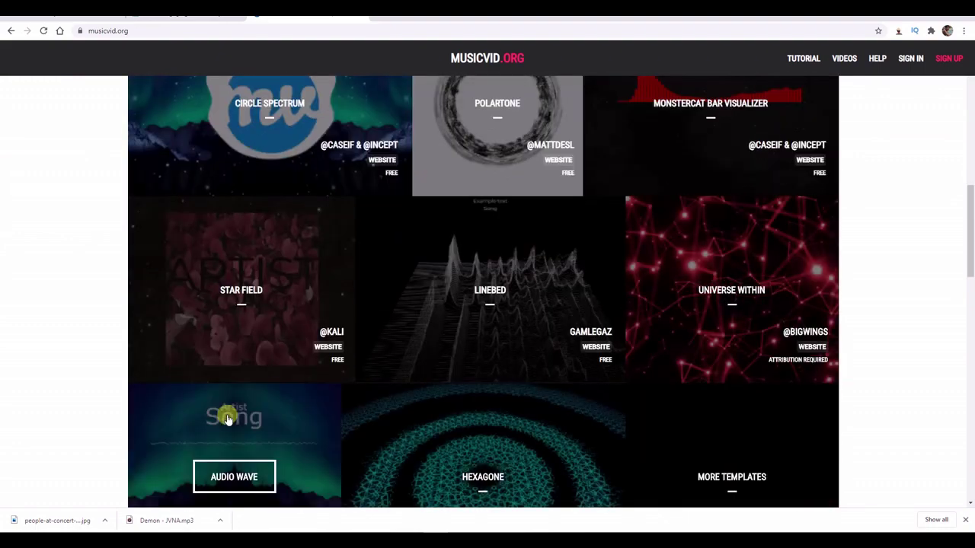
{"action": "scroll", "coordinate": [228, 414], "scroll_direction": "down", "scroll_amount": 1}
{"action": "scroll", "coordinate": [300, 418], "scroll_direction": "down", "scroll_amount": 2}
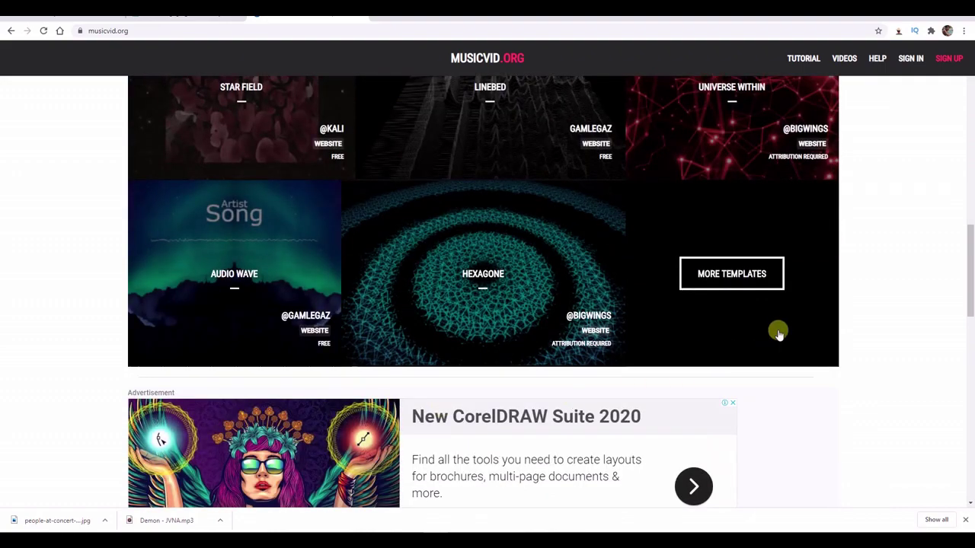
{"action": "left_click", "coordinate": [731, 279]}
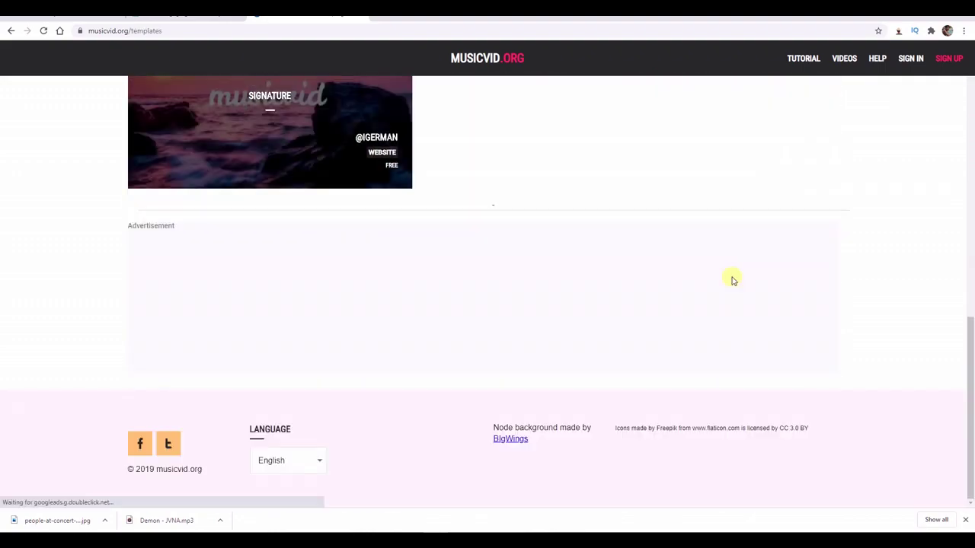
{"action": "scroll", "coordinate": [855, 315], "scroll_direction": "up", "scroll_amount": 3}
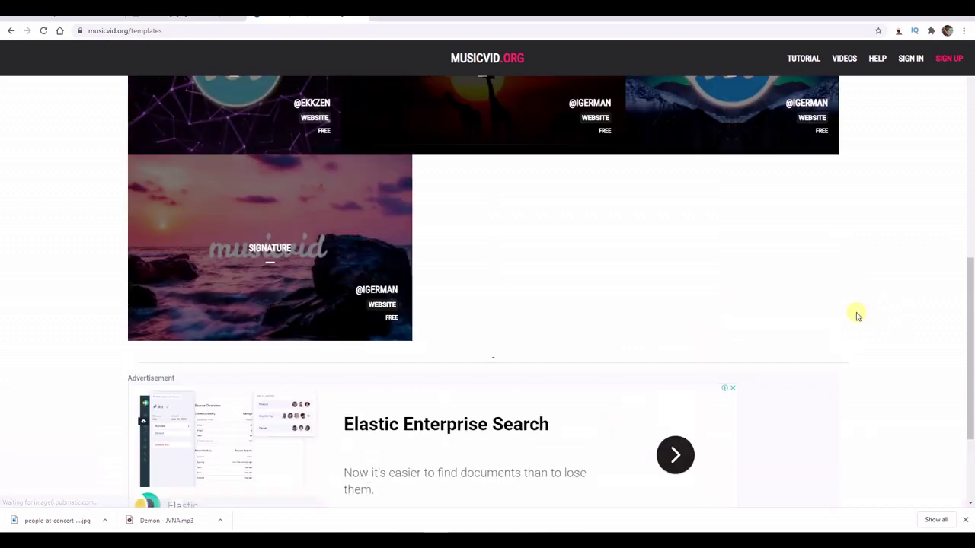
{"action": "scroll", "coordinate": [711, 316], "scroll_direction": "up", "scroll_amount": 3}
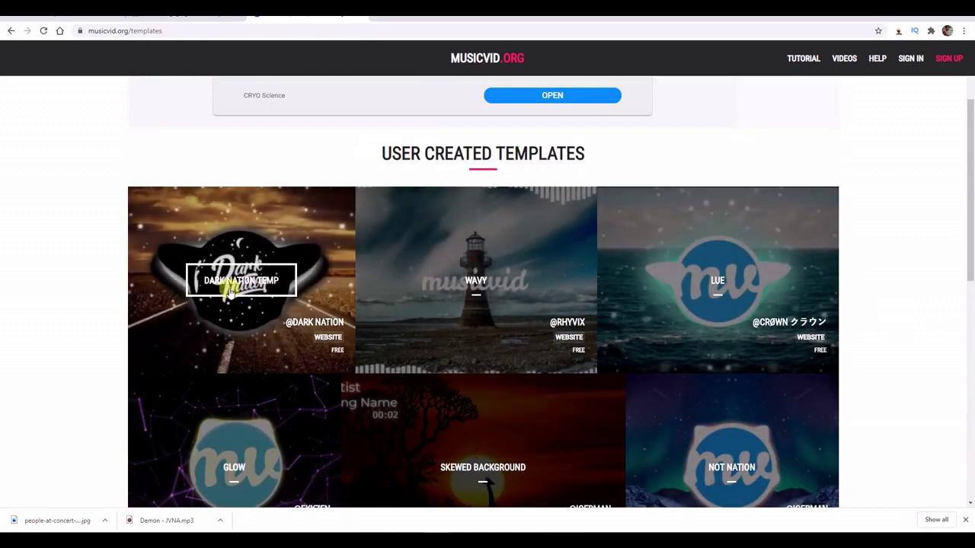
{"action": "left_click", "coordinate": [234, 287]}
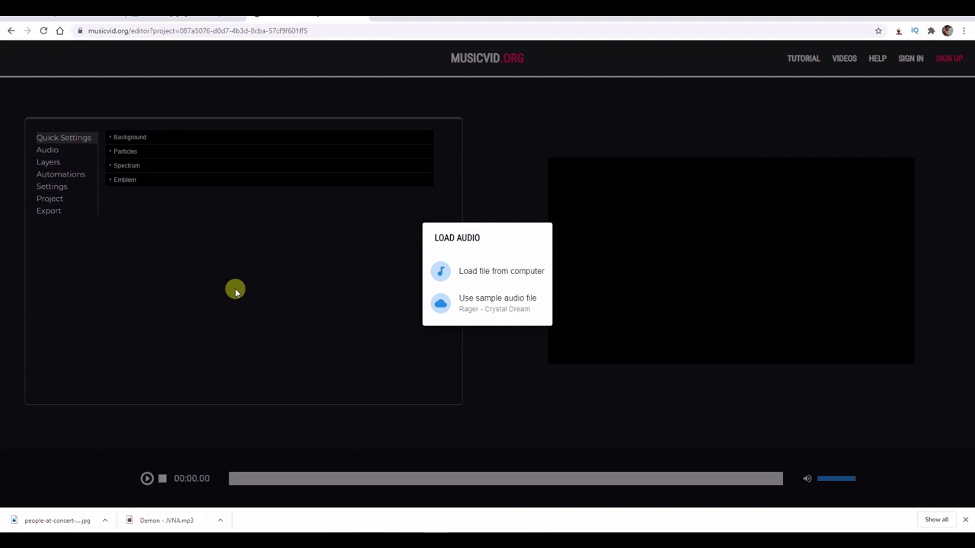
Load Demon - JVNA.mp3 from the Downloads folder as the project audio
{"action": "left_click", "coordinate": [494, 277]}
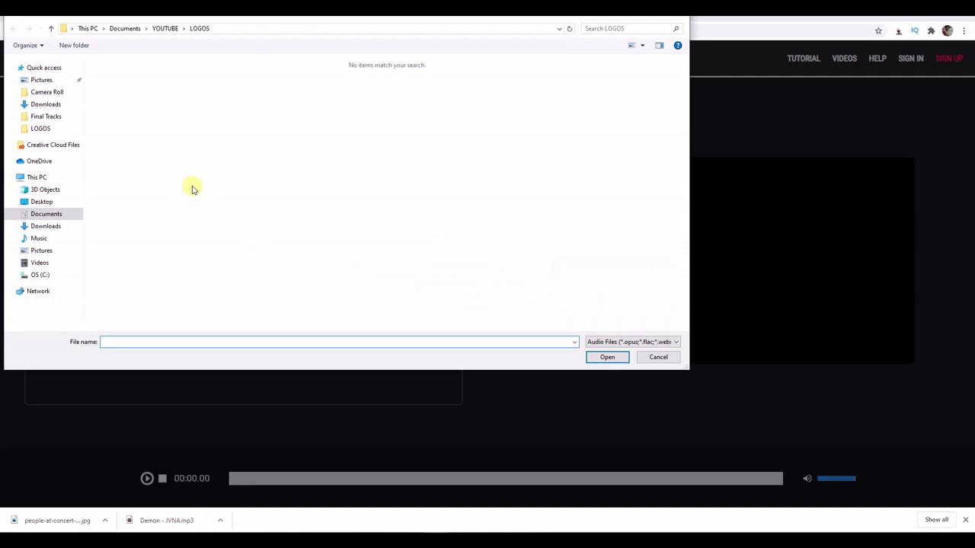
{"action": "left_click", "coordinate": [45, 225]}
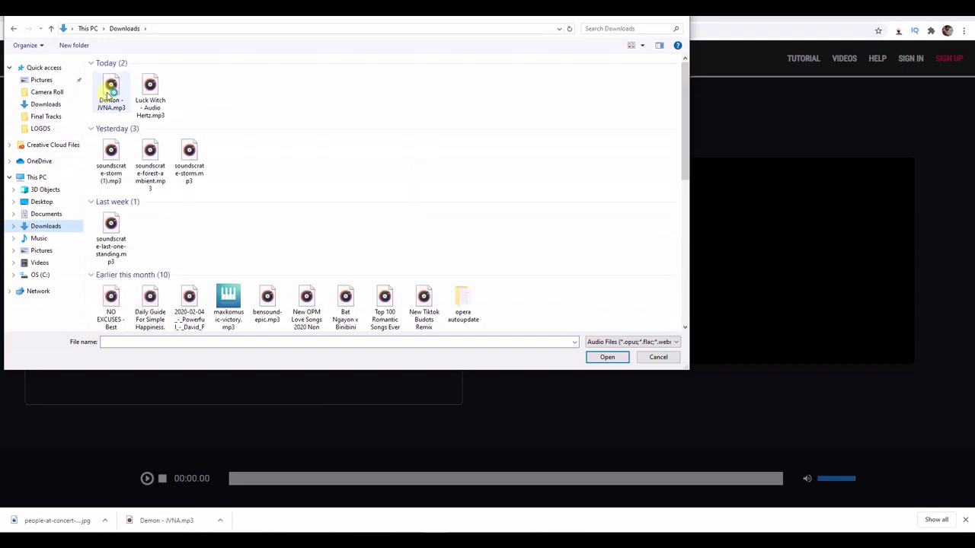
{"action": "left_click", "coordinate": [109, 91]}
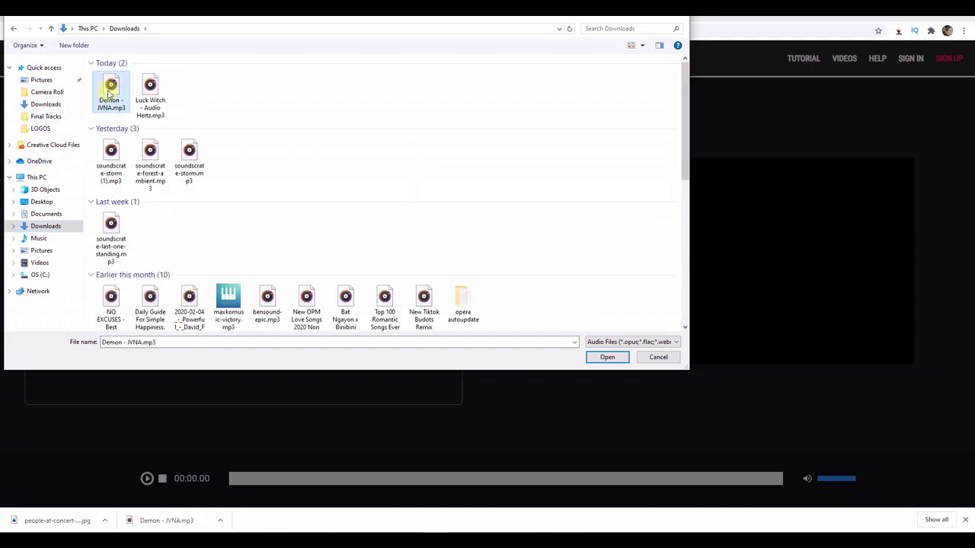
{"action": "left_click", "coordinate": [598, 357]}
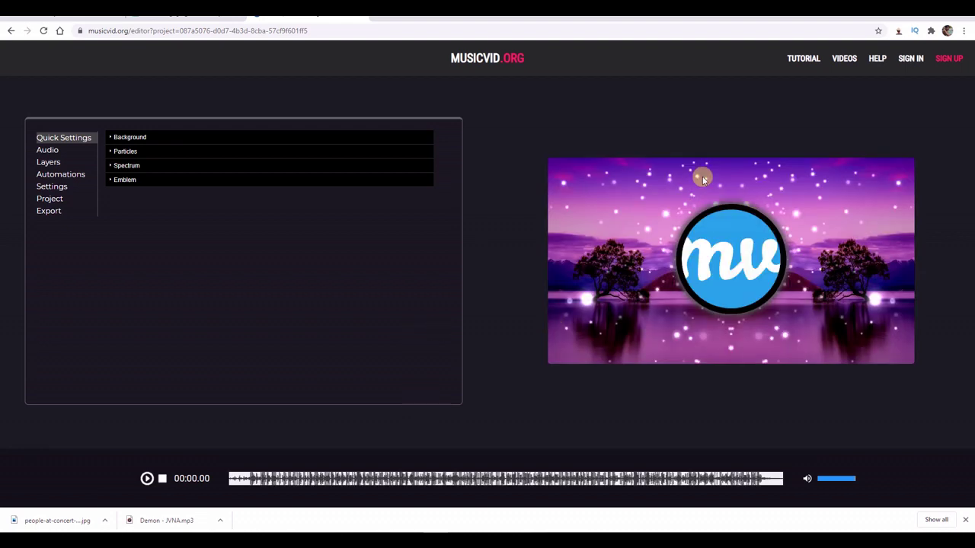
Preview the visualizer to about 00:18 and expand the Background quick settings
{"action": "left_click", "coordinate": [147, 480]}
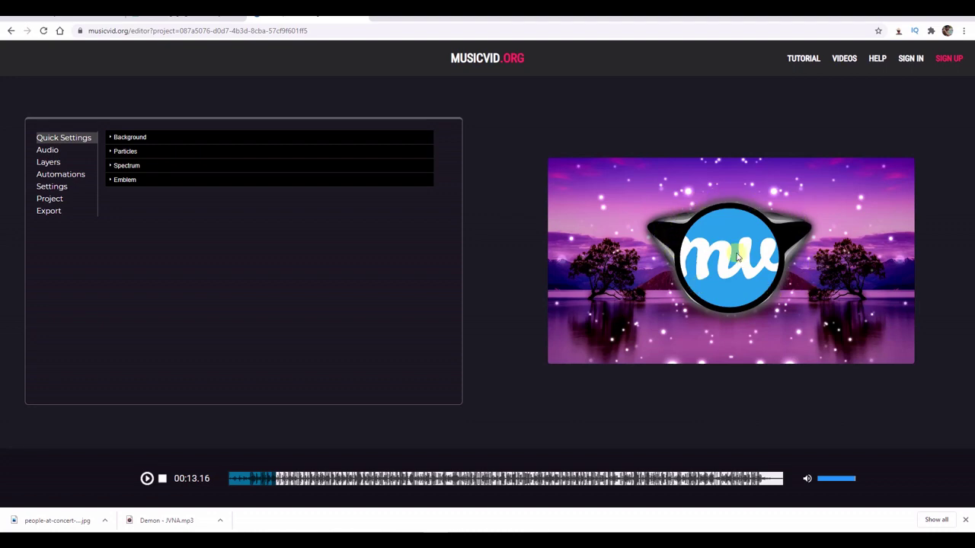
{"action": "left_click", "coordinate": [148, 478]}
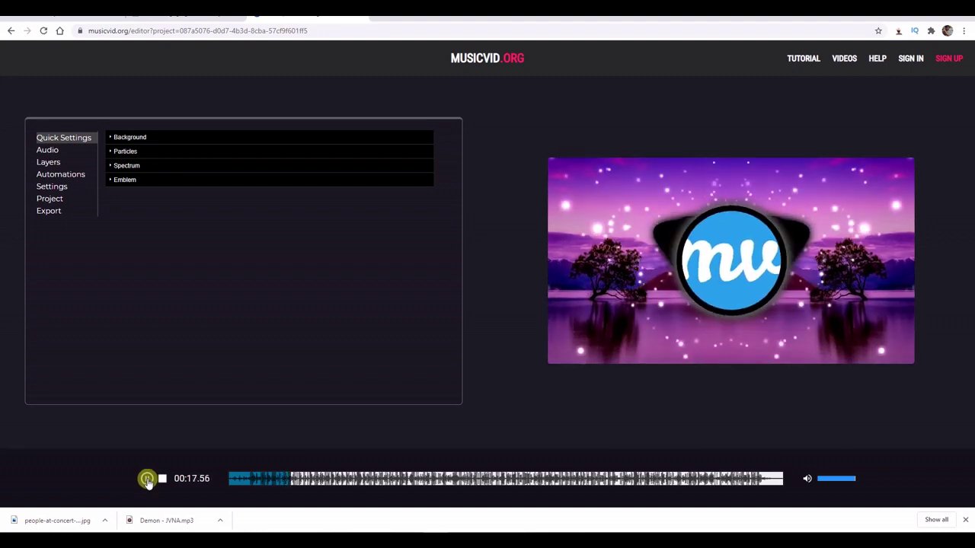
{"action": "left_click", "coordinate": [148, 480]}
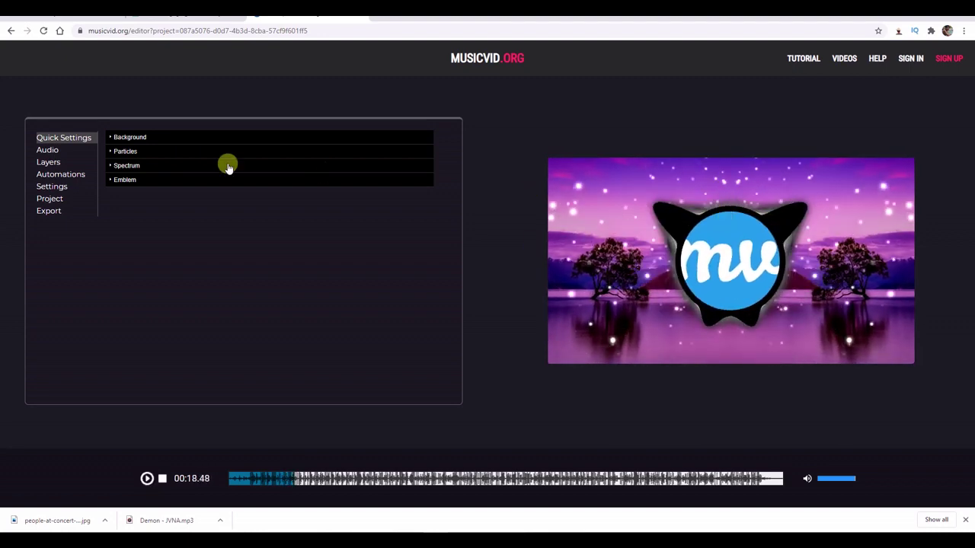
{"action": "left_click", "coordinate": [111, 138]}
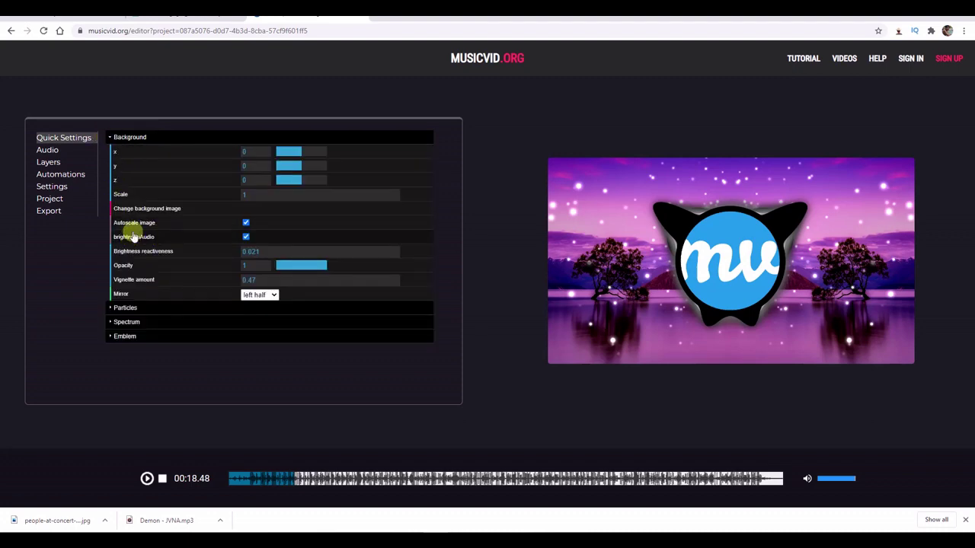
Load the people-at-concert photo from Downloads as the background image
{"action": "left_click", "coordinate": [157, 209]}
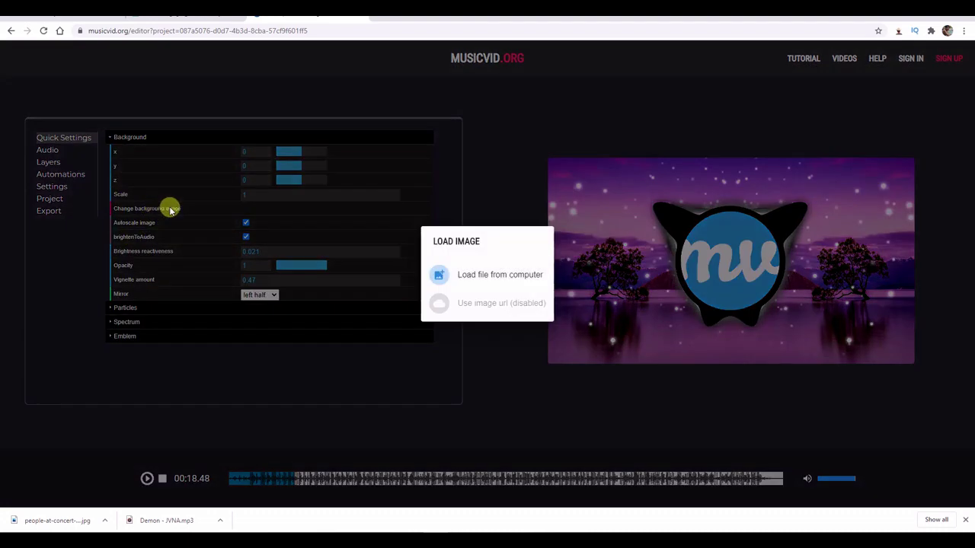
{"action": "left_click", "coordinate": [506, 278]}
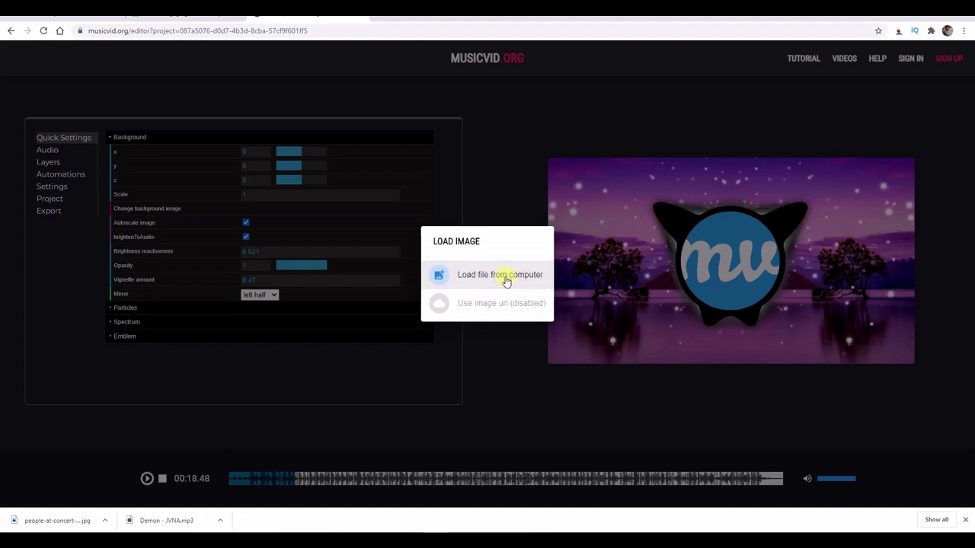
{"action": "left_click", "coordinate": [507, 280]}
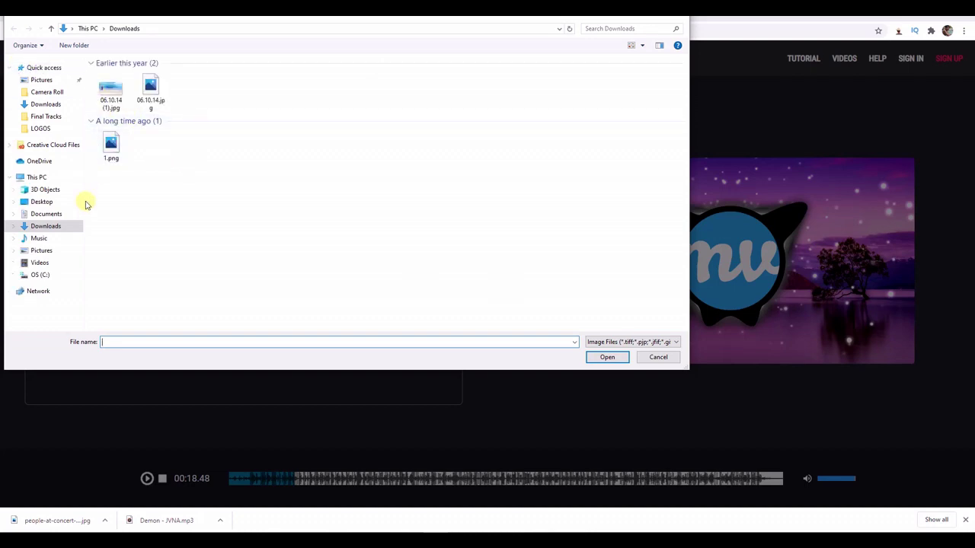
{"action": "left_click", "coordinate": [57, 226]}
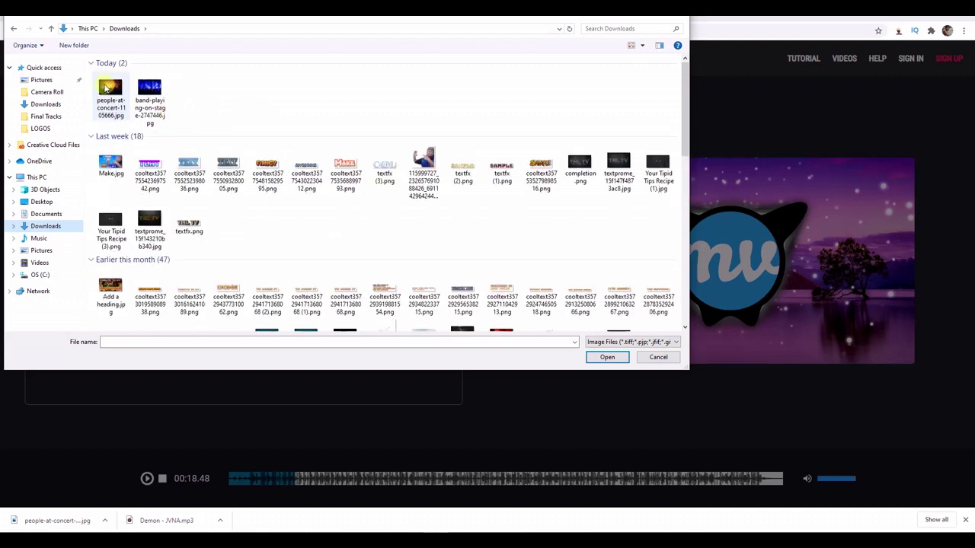
{"action": "left_click", "coordinate": [110, 96]}
{"action": "left_click", "coordinate": [607, 361]}
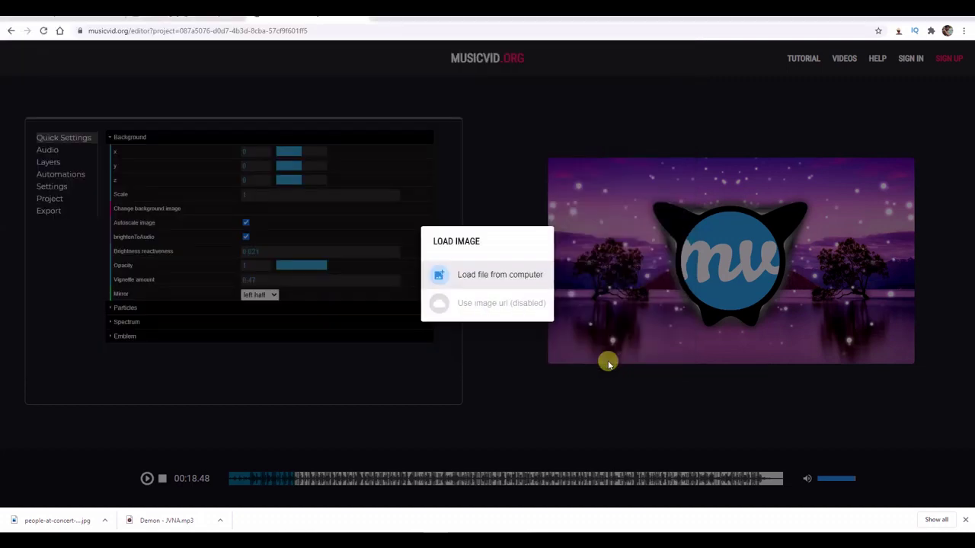
{"action": "left_click", "coordinate": [515, 315]}
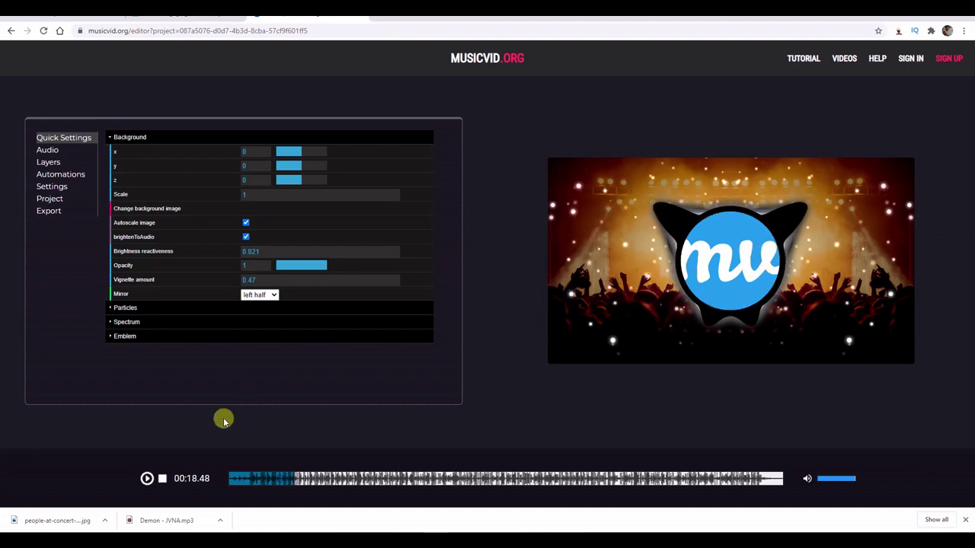
Open the Spectrum settings and set its scale to 0.71 and glow to 16
{"action": "left_click", "coordinate": [112, 139]}
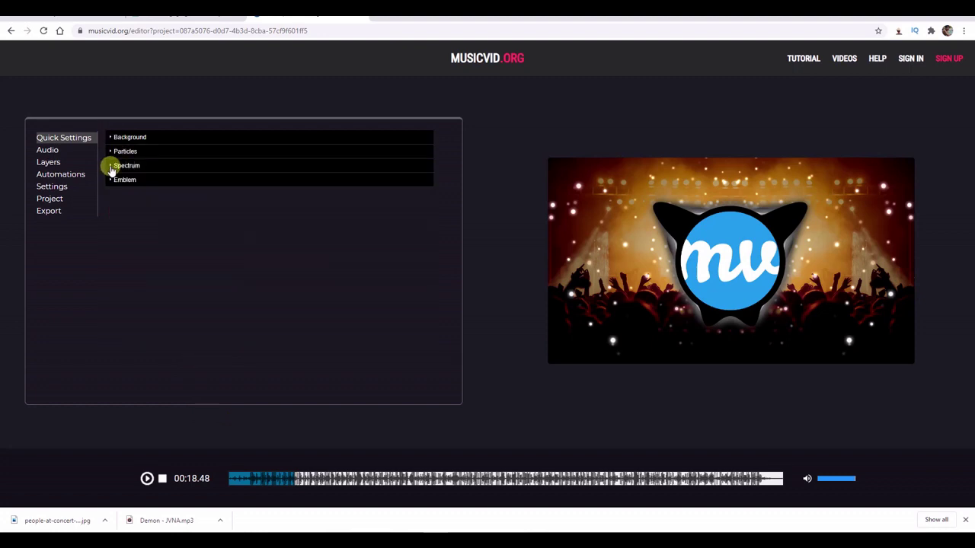
{"action": "left_click", "coordinate": [112, 167]}
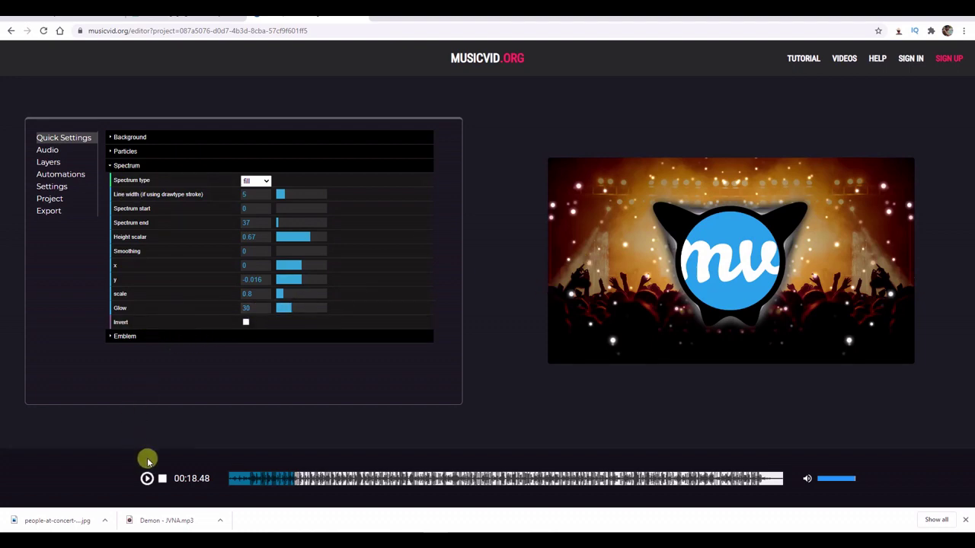
{"action": "left_click", "coordinate": [147, 480]}
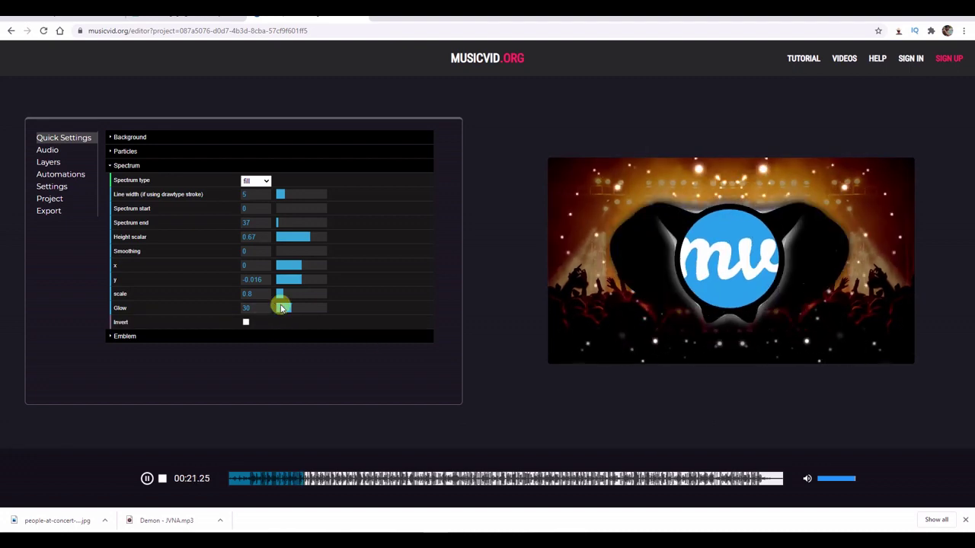
{"action": "left_click_drag", "start_coordinate": [285, 308], "coordinate": [275, 310]}
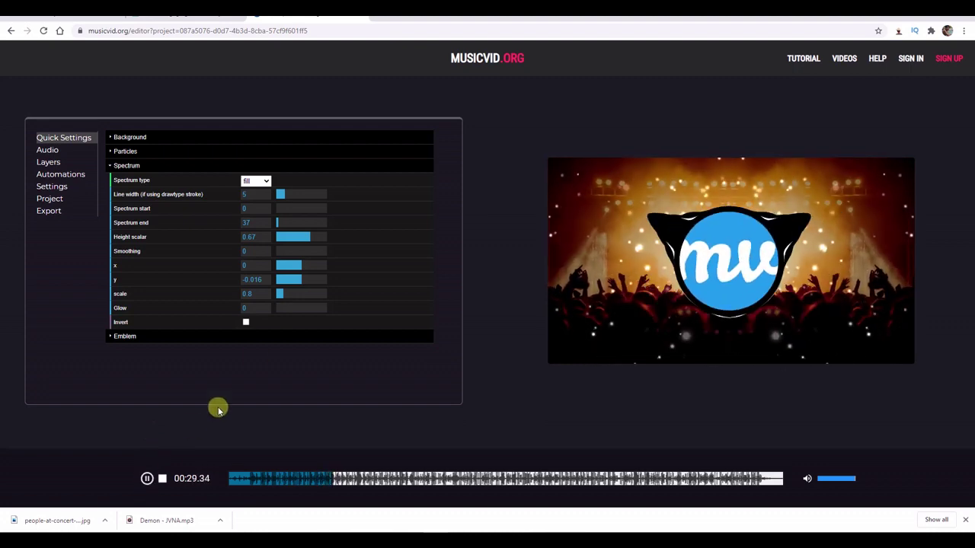
{"action": "left_click", "coordinate": [146, 478]}
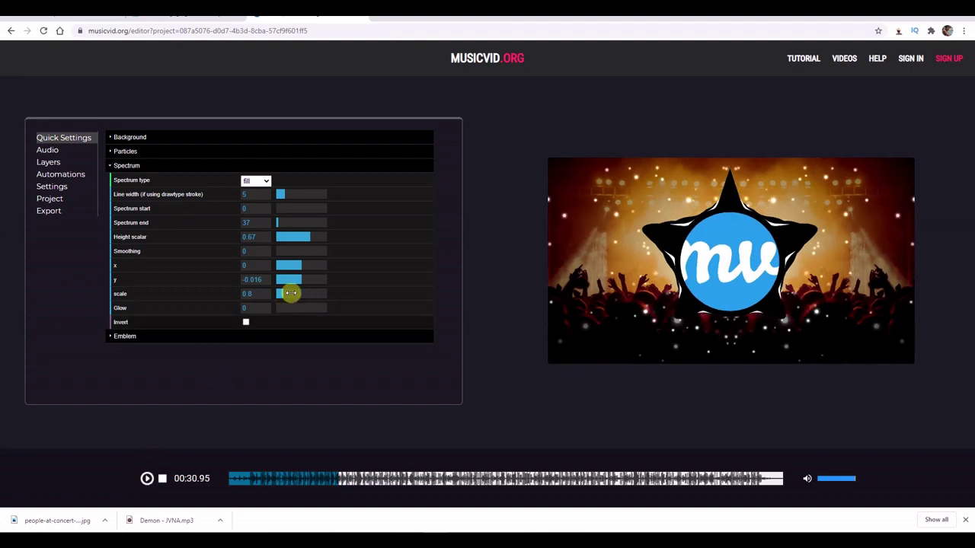
{"action": "left_click_drag", "start_coordinate": [283, 295], "coordinate": [273, 308]}
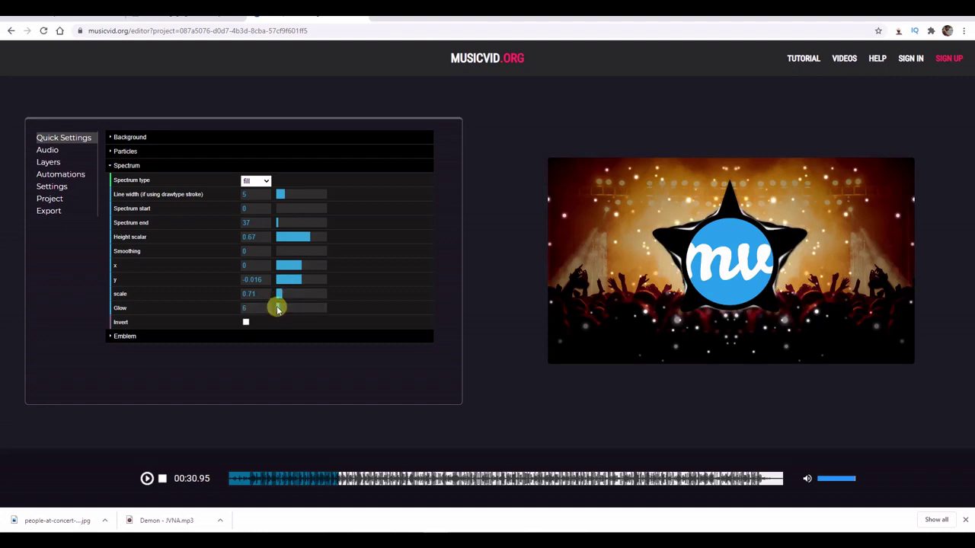
{"action": "left_click_drag", "start_coordinate": [284, 309], "coordinate": [285, 309]}
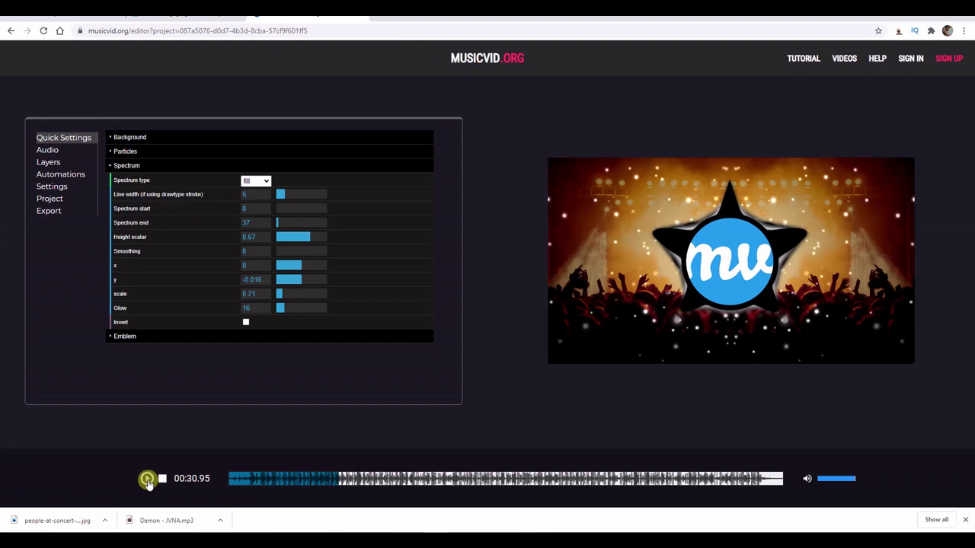
Lower the spectrum height scalar to 0.32 while previewing playback
{"action": "left_click", "coordinate": [147, 480]}
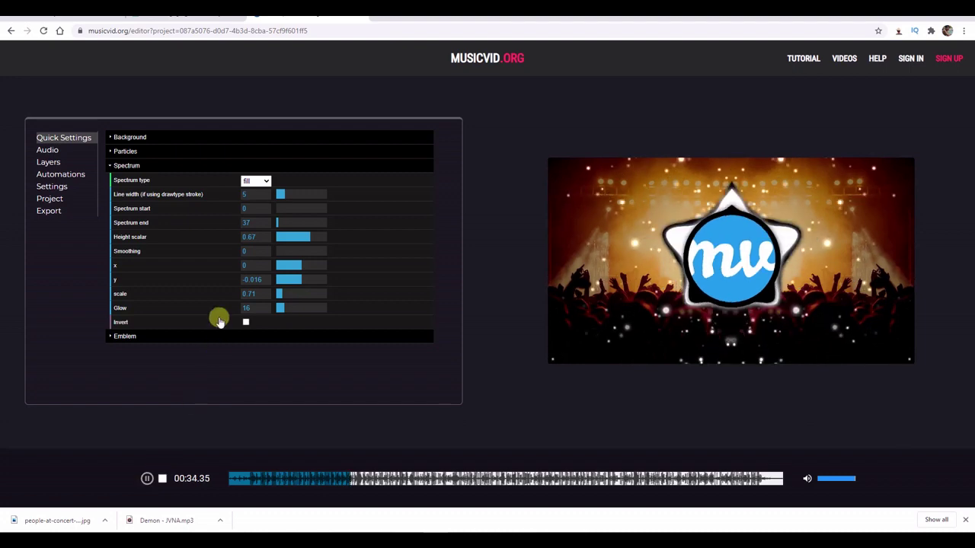
{"action": "left_click_drag", "start_coordinate": [309, 247], "coordinate": [287, 237]}
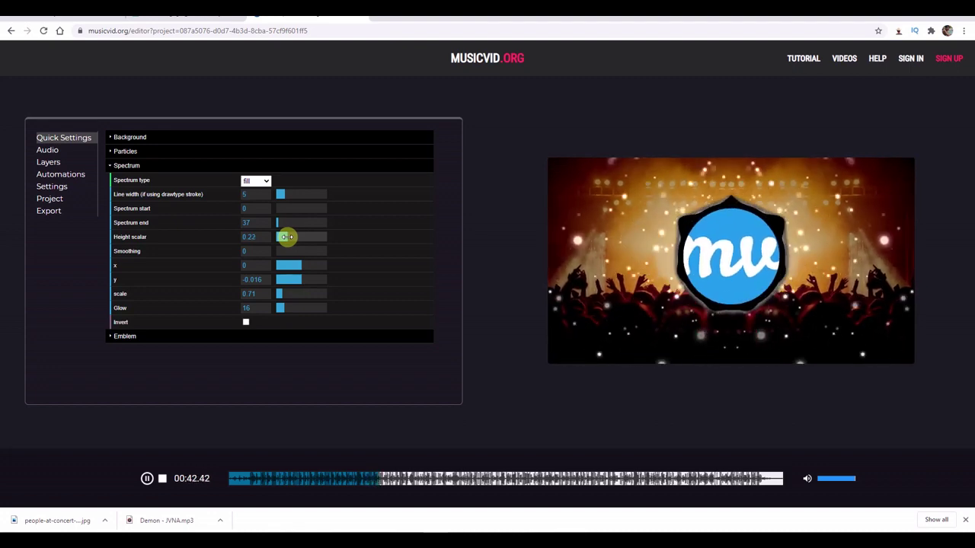
{"action": "left_click_drag", "start_coordinate": [291, 237], "coordinate": [295, 237]}
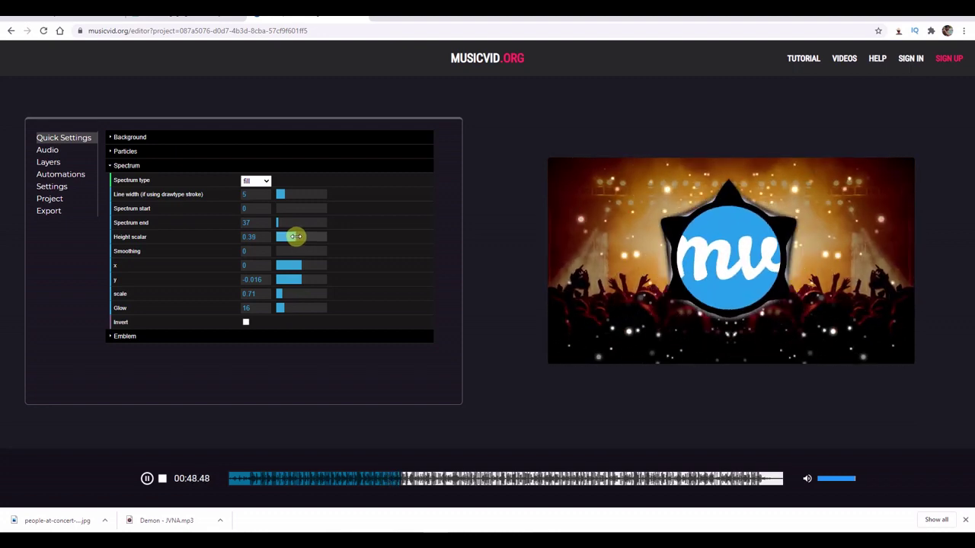
{"action": "left_click_drag", "start_coordinate": [295, 236], "coordinate": [290, 236]}
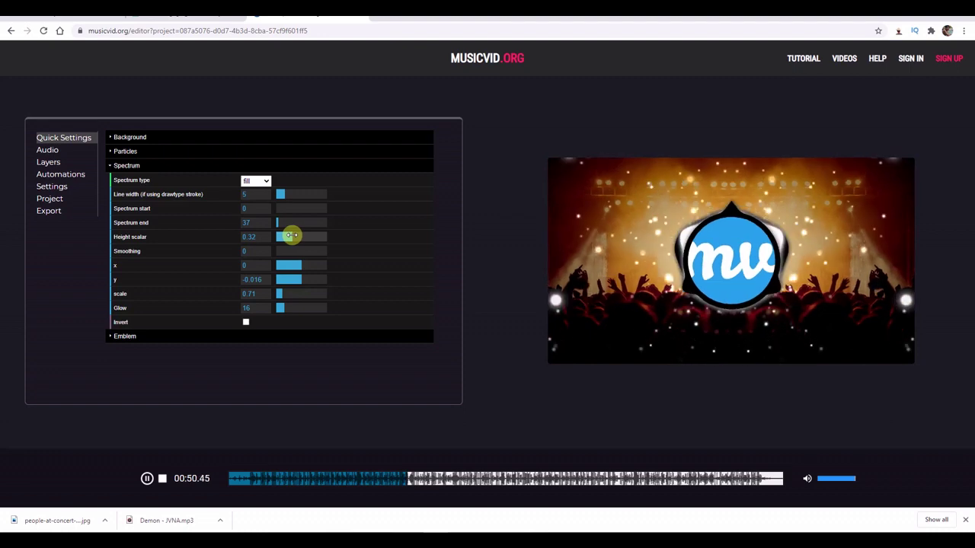
{"action": "left_click", "coordinate": [147, 479]}
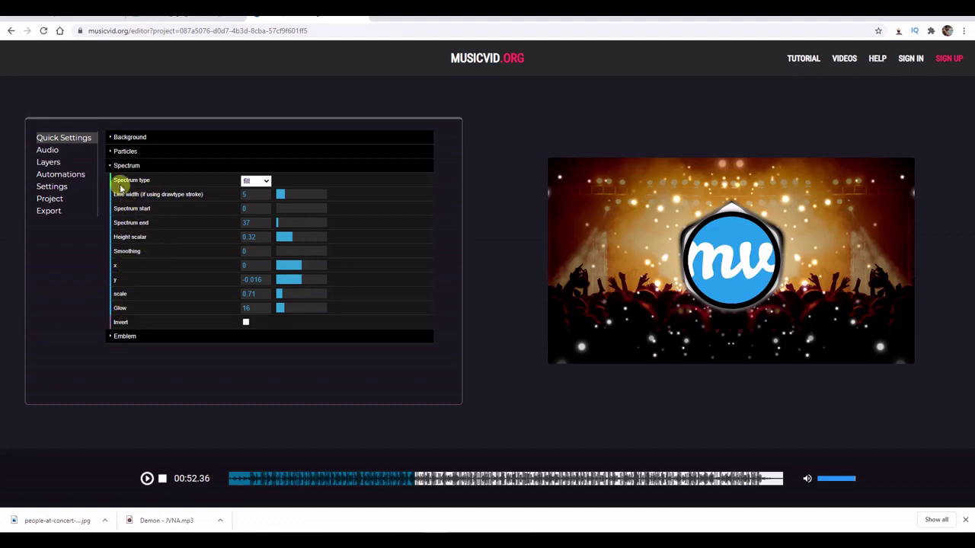
Preview the spectrum in stroke style, then return it to fill and collapse the Spectrum settings
{"action": "left_click", "coordinate": [268, 184]}
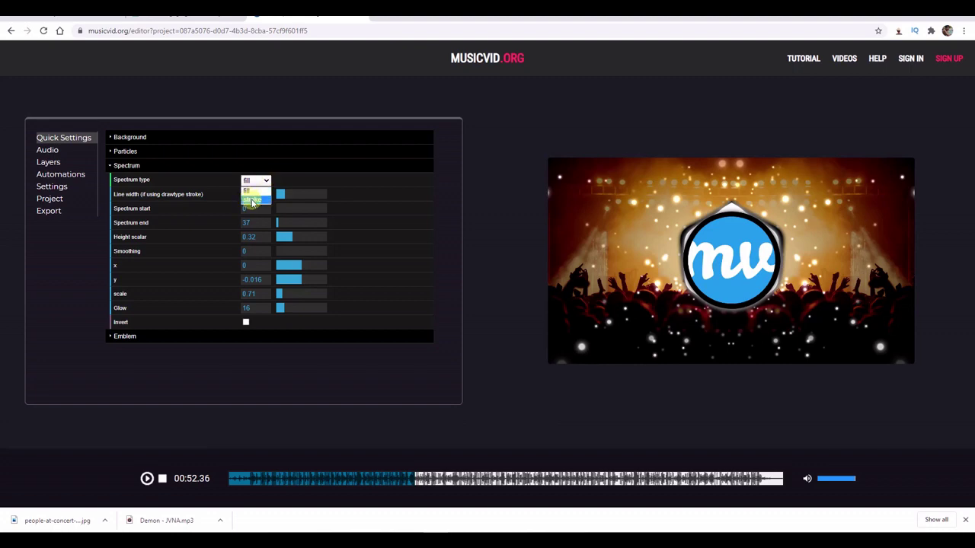
{"action": "left_click", "coordinate": [253, 200]}
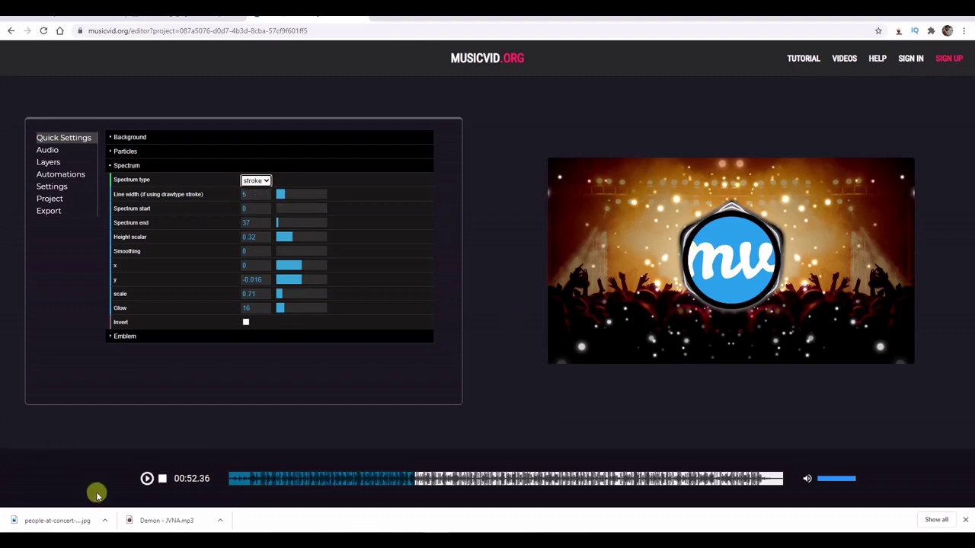
{"action": "left_click", "coordinate": [147, 478]}
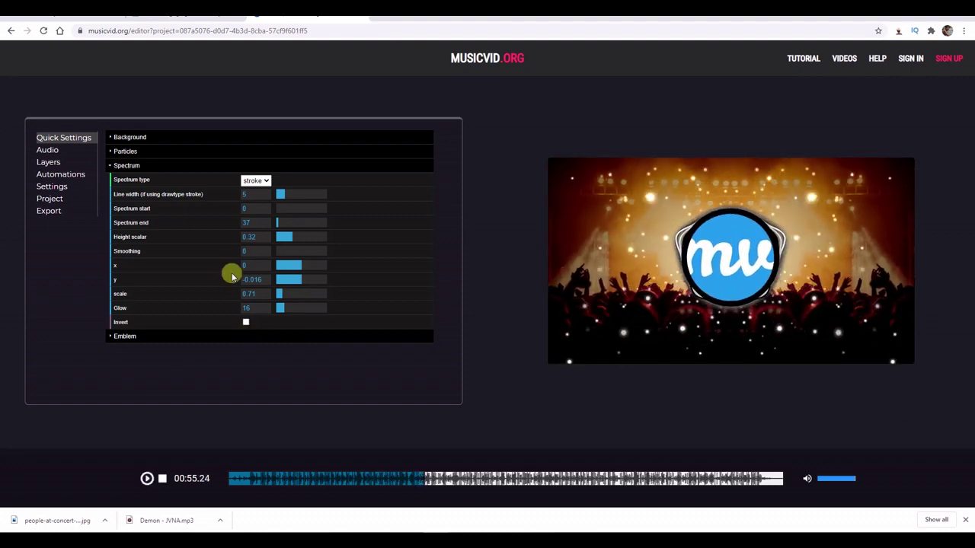
{"action": "left_click", "coordinate": [268, 184]}
{"action": "left_click", "coordinate": [264, 216]}
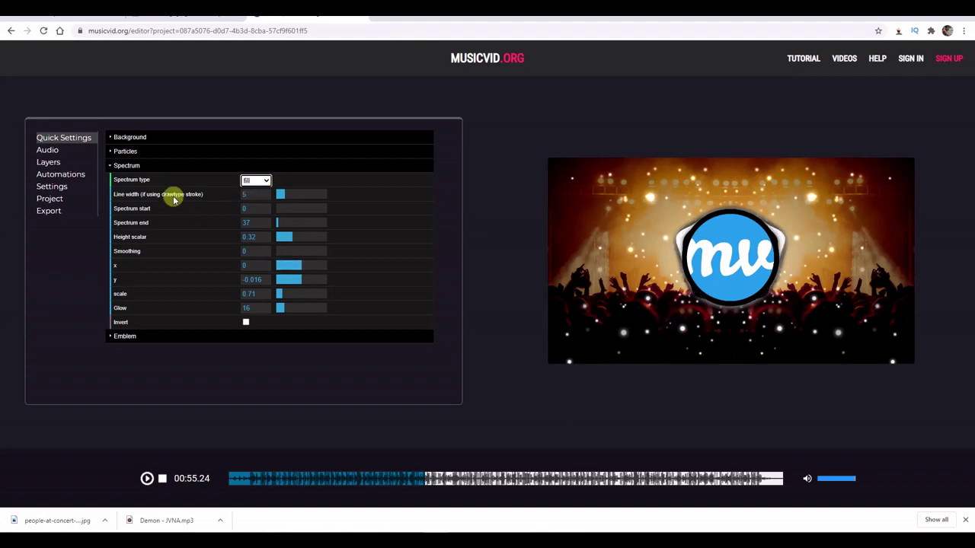
{"action": "left_click", "coordinate": [111, 169]}
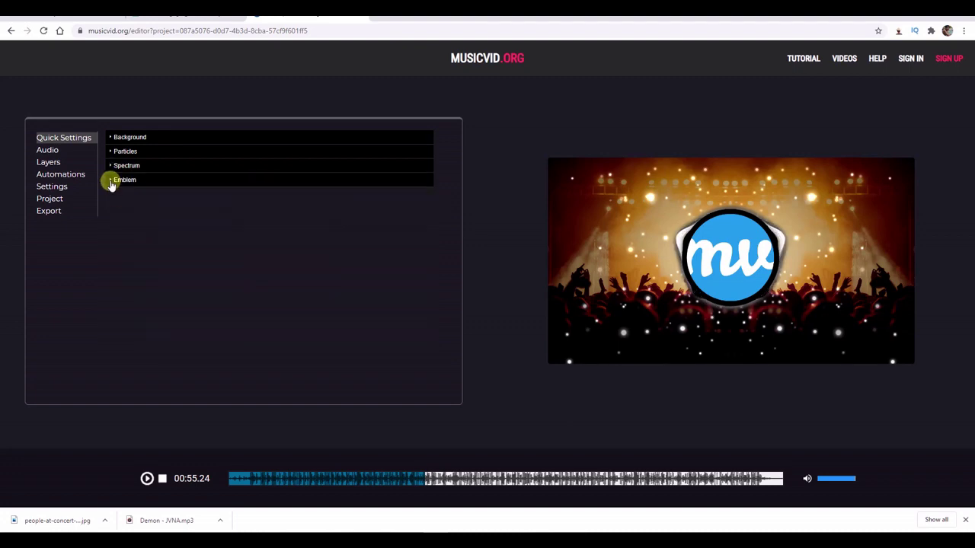
Set the emblem's circle scale to 0, keep its circle fill on, and start the preview
{"action": "left_click", "coordinate": [111, 182]}
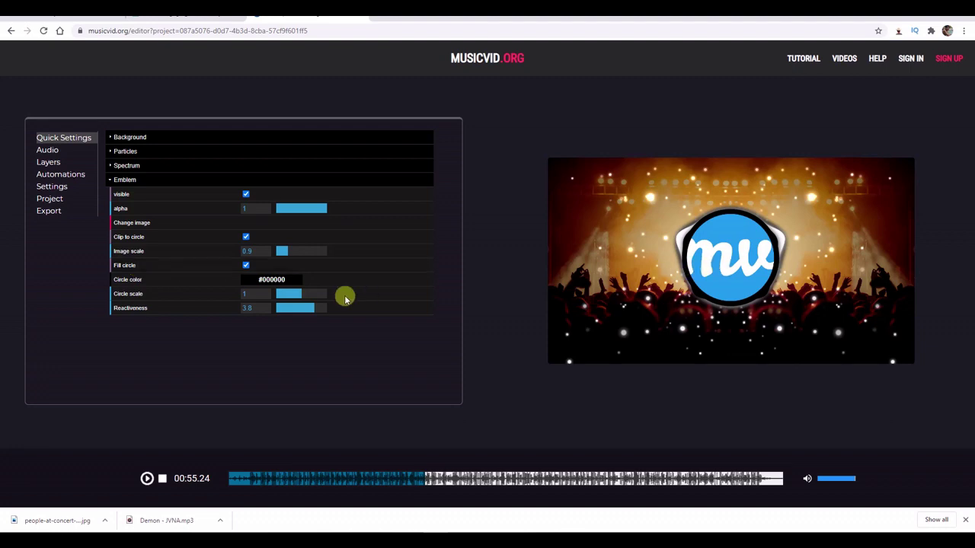
{"action": "left_click", "coordinate": [246, 266]}
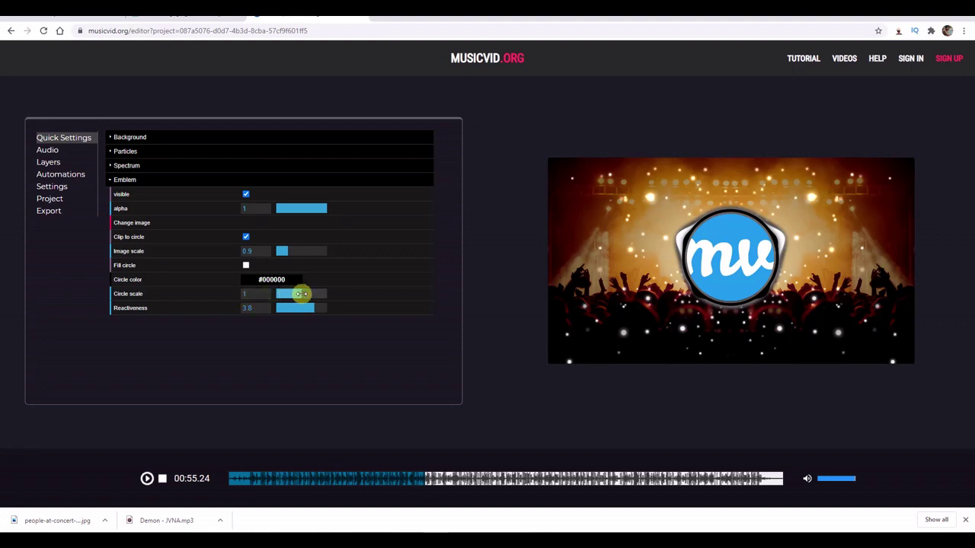
{"action": "left_click_drag", "start_coordinate": [302, 294], "coordinate": [252, 293]}
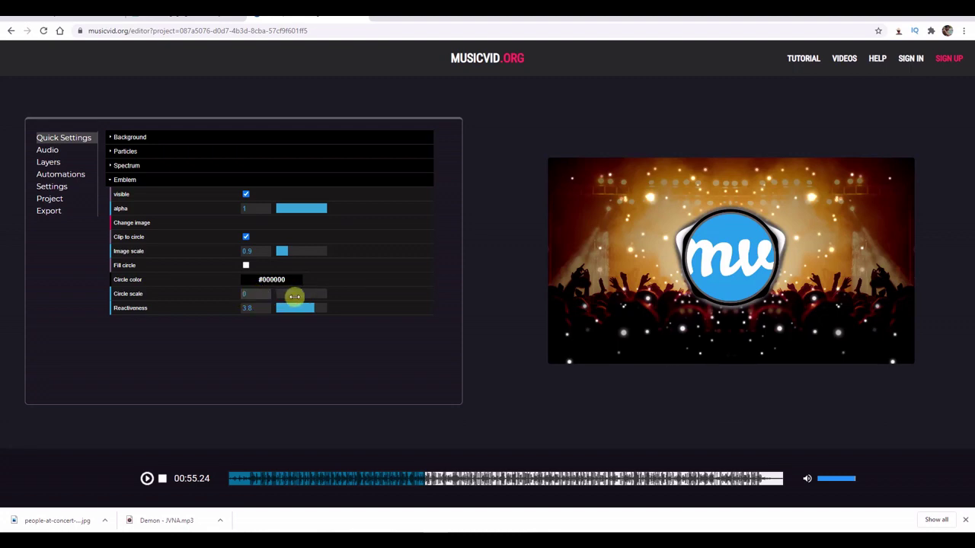
{"action": "left_click", "coordinate": [246, 266]}
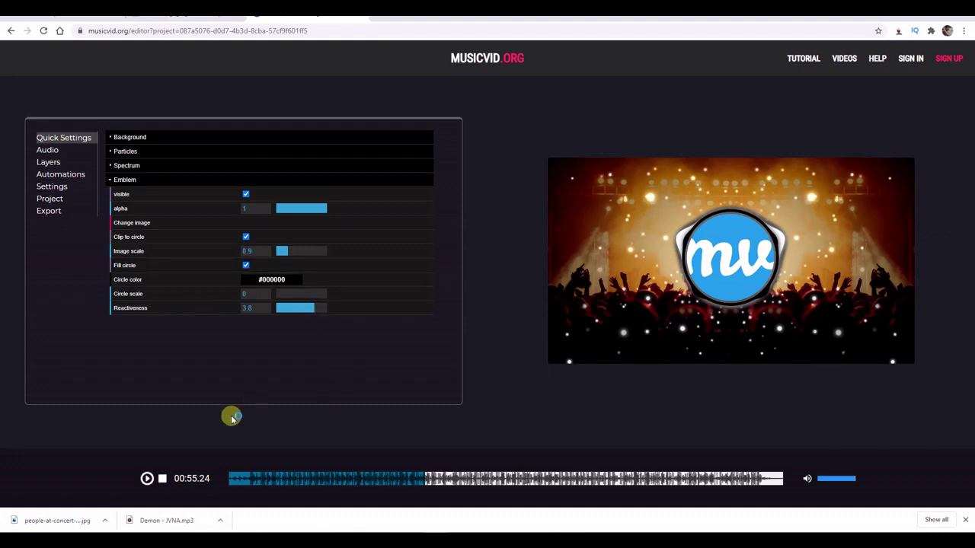
{"action": "left_click", "coordinate": [149, 479]}
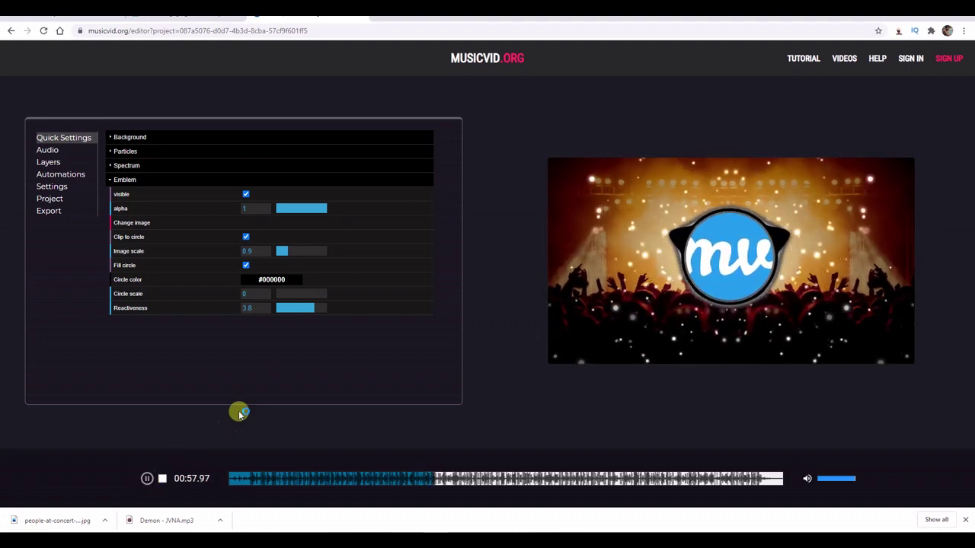
Lower the emblem's reactiveness to 1.86125, keeping clip to circle on and the circle filled black
{"action": "left_click_drag", "start_coordinate": [315, 307], "coordinate": [294, 308]}
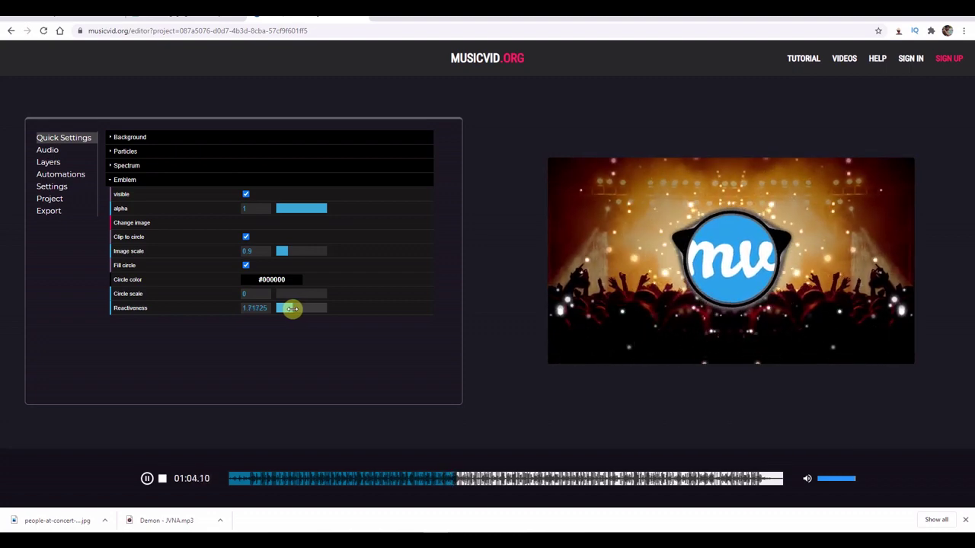
{"action": "left_click_drag", "start_coordinate": [292, 308], "coordinate": [291, 308]}
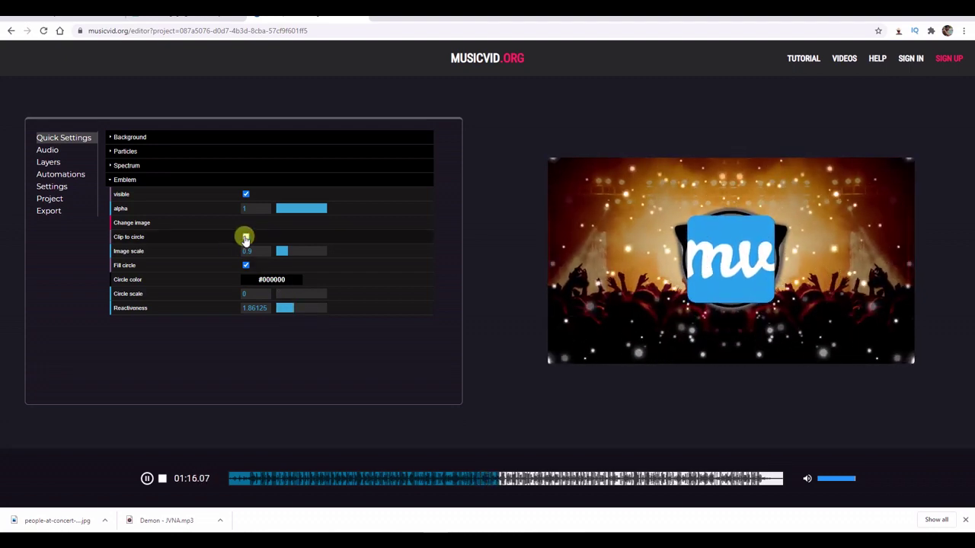
{"action": "left_click", "coordinate": [245, 237]}
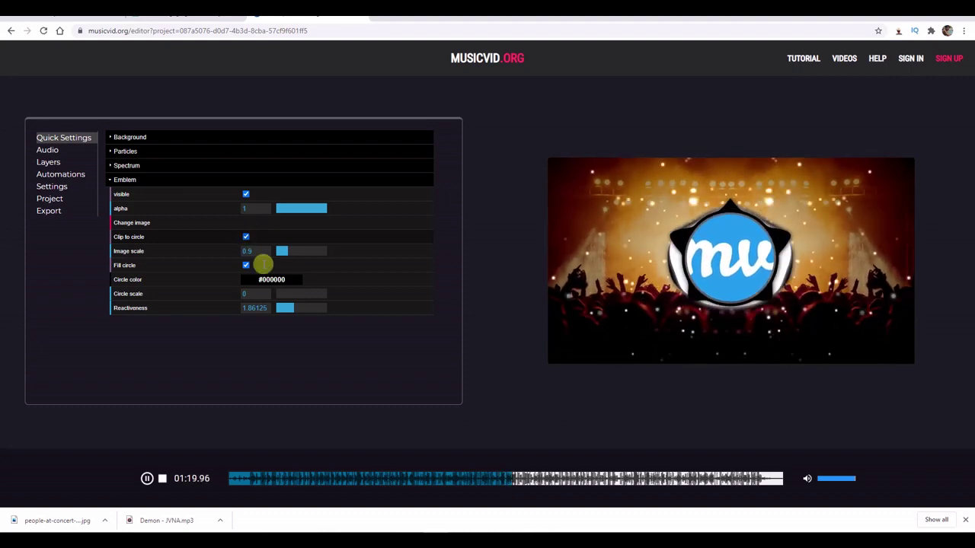
{"action": "left_click", "coordinate": [274, 281]}
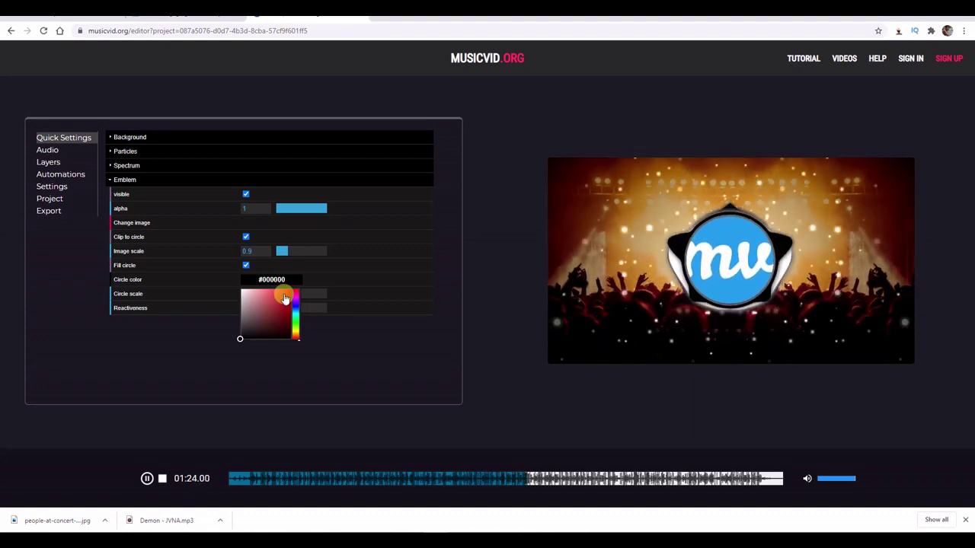
{"action": "left_click", "coordinate": [229, 347]}
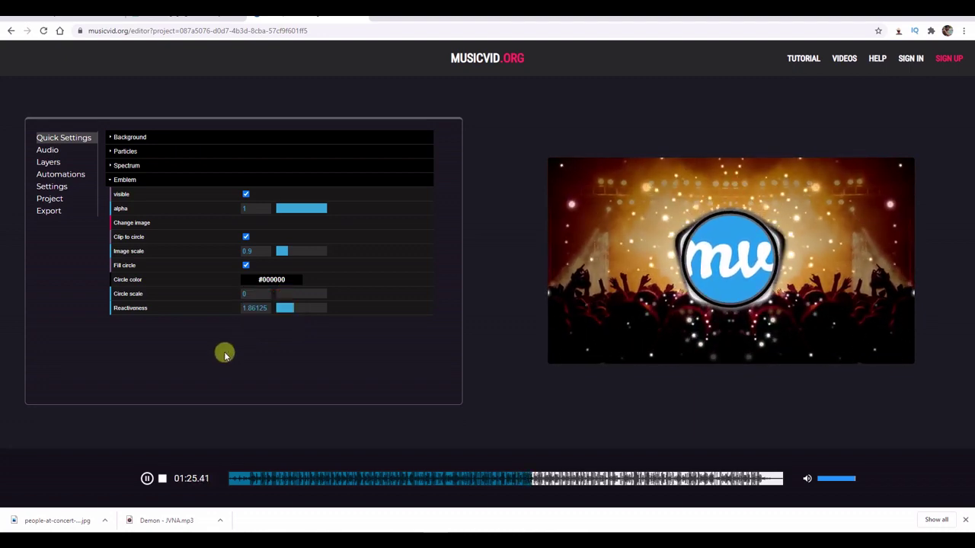
{"action": "left_click", "coordinate": [147, 478]}
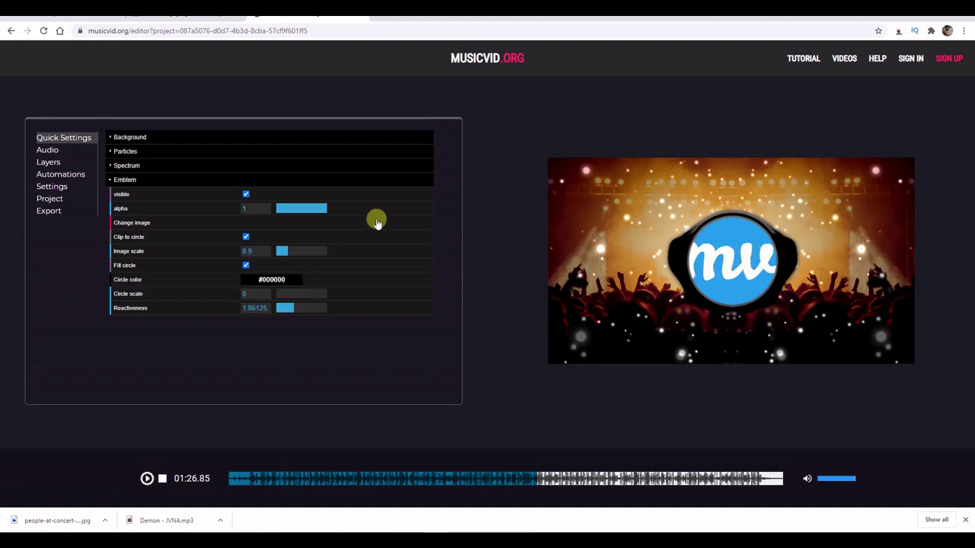
Replace the emblem image with THL Studio_free-file (2).png from the LOGOS folder
{"action": "left_click", "coordinate": [207, 223]}
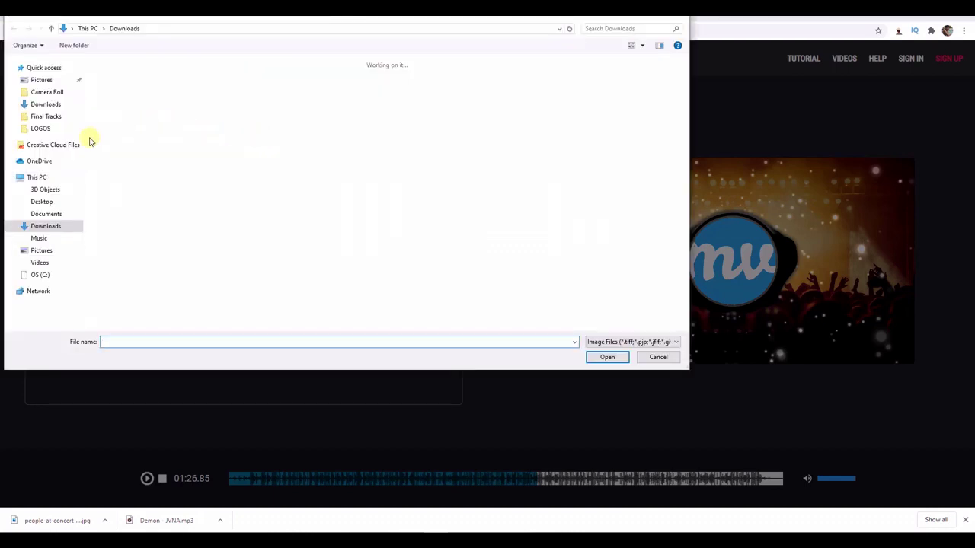
{"action": "left_click", "coordinate": [40, 128]}
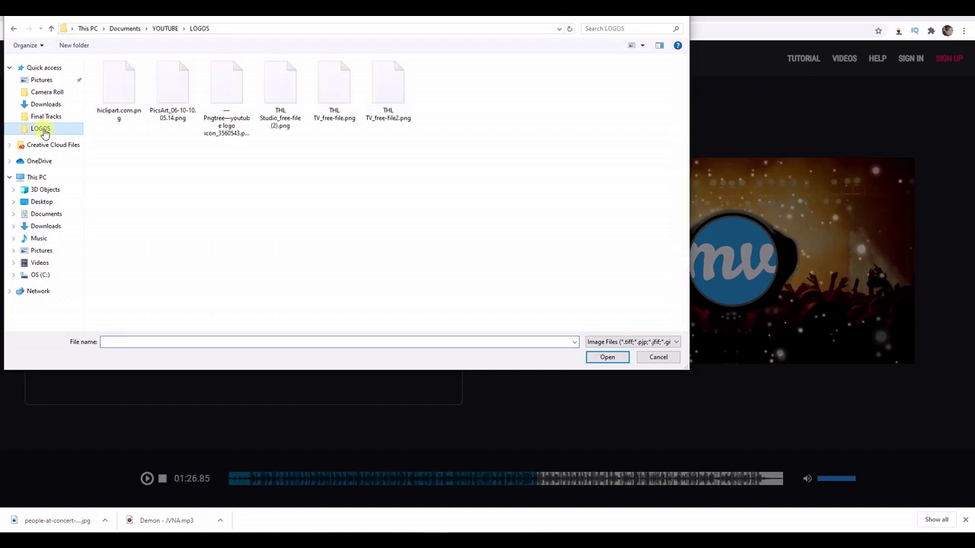
{"action": "left_click", "coordinate": [280, 90]}
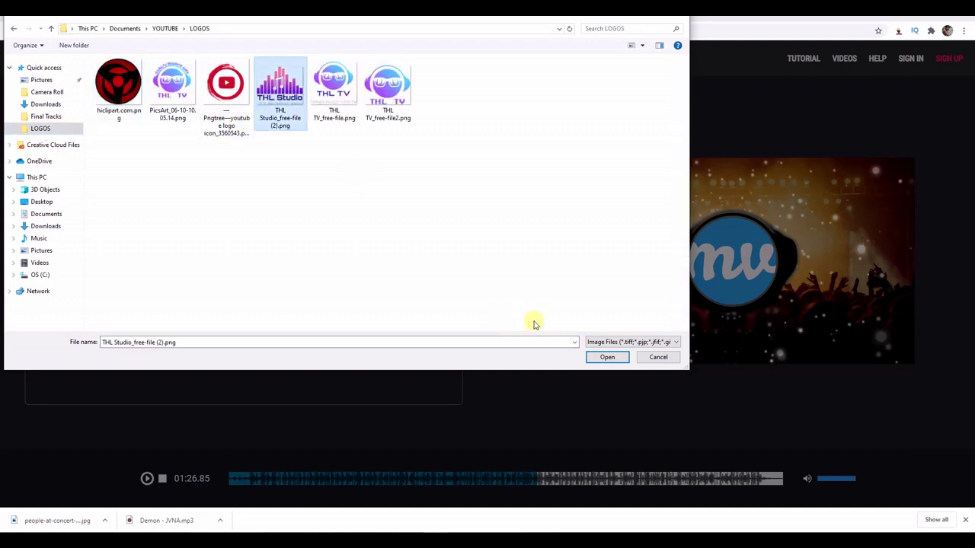
{"action": "left_click", "coordinate": [600, 361]}
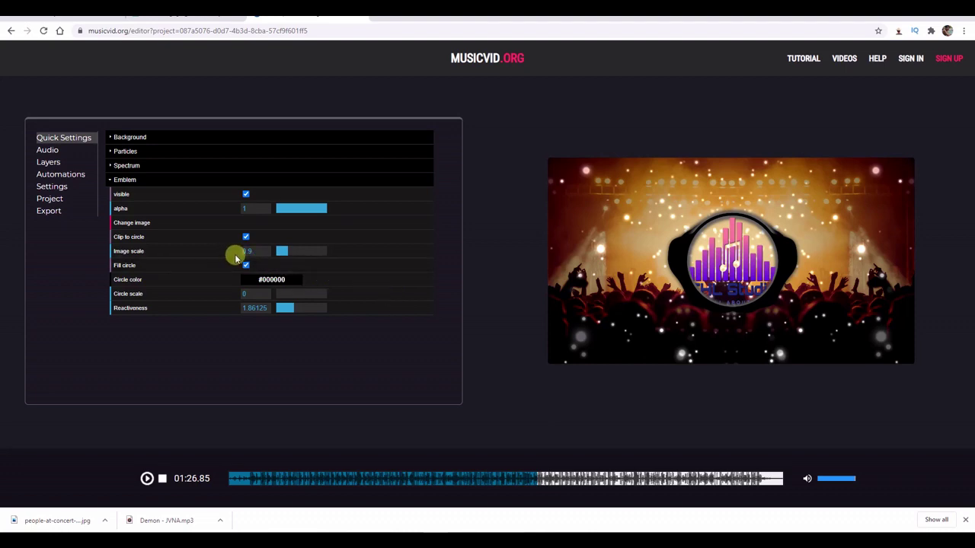
Set the emblem logo's image scale to about 0.62, leaving the circle fill on
{"action": "left_click_drag", "start_coordinate": [283, 250], "coordinate": [284, 250]}
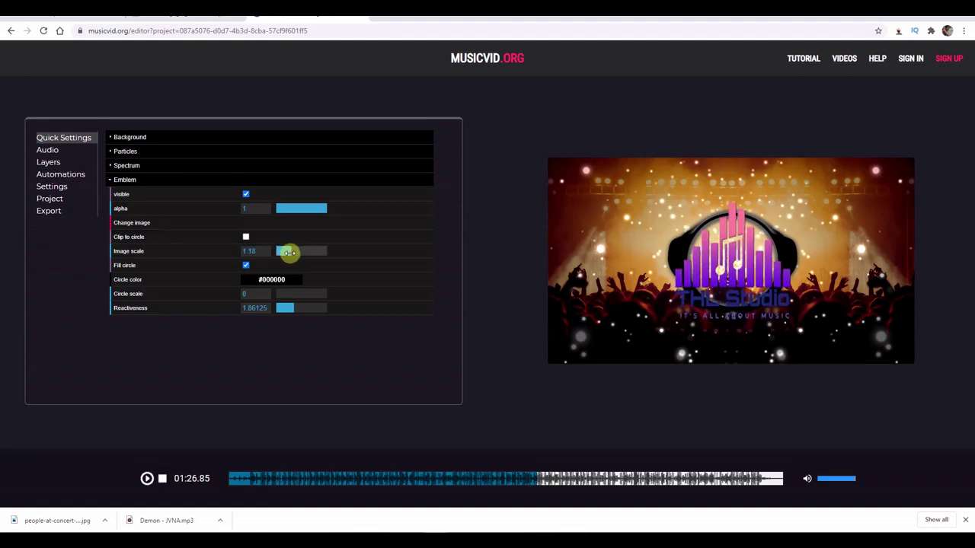
{"action": "left_click_drag", "start_coordinate": [283, 251], "coordinate": [283, 252]}
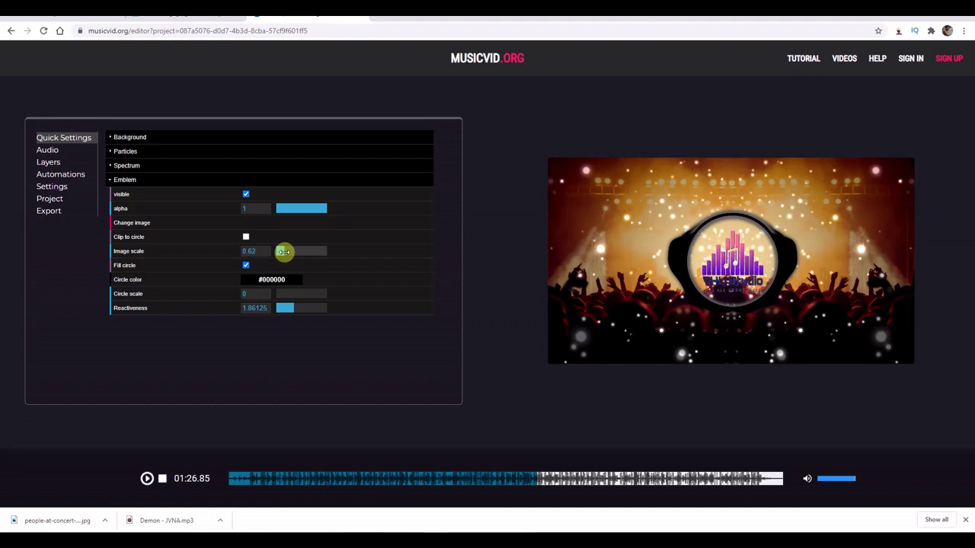
{"action": "left_click", "coordinate": [246, 265]}
{"action": "left_click", "coordinate": [246, 266]}
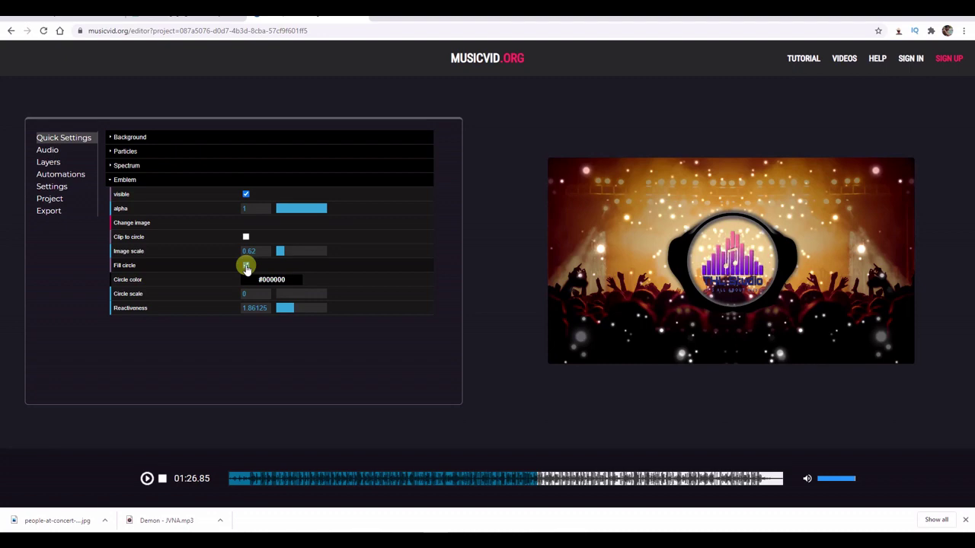
{"action": "left_click", "coordinate": [246, 266]}
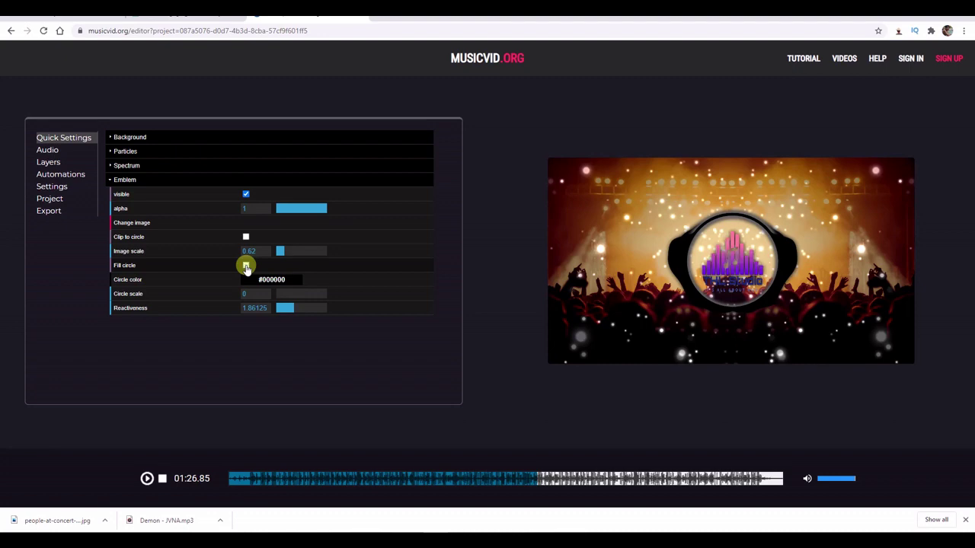
{"action": "left_click", "coordinate": [246, 266]}
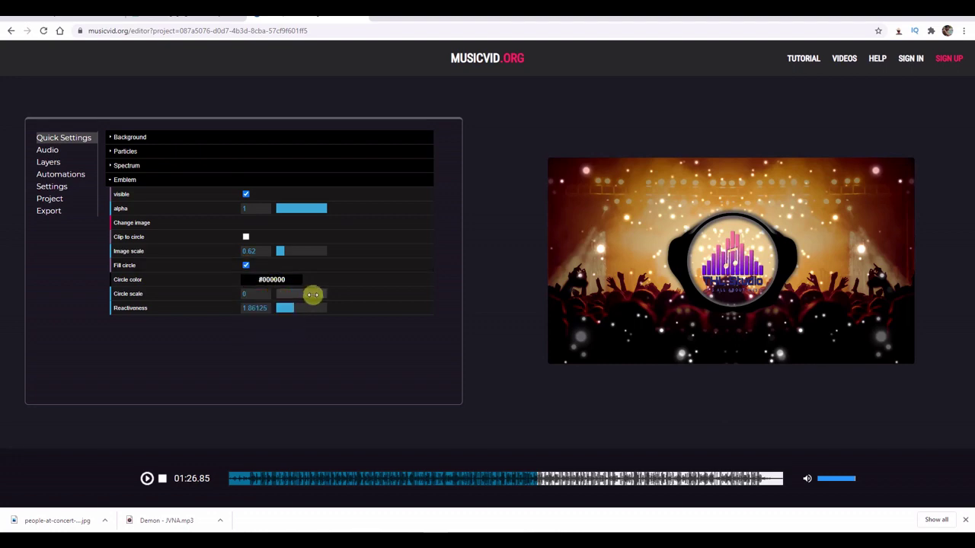
Set the emblem's black backing circle scale to 0.8 and play the preview with the music
{"action": "left_click", "coordinate": [312, 295]}
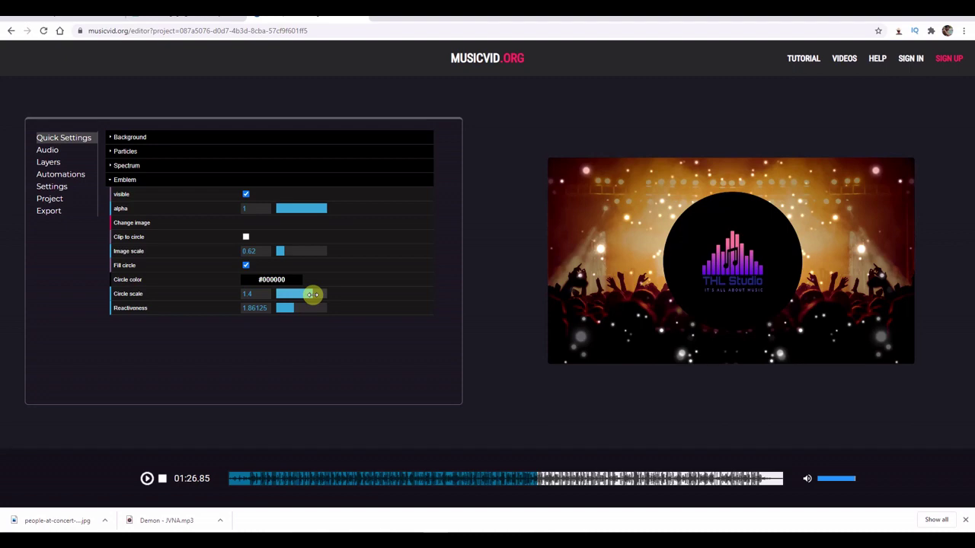
{"action": "left_click_drag", "start_coordinate": [312, 294], "coordinate": [294, 294]}
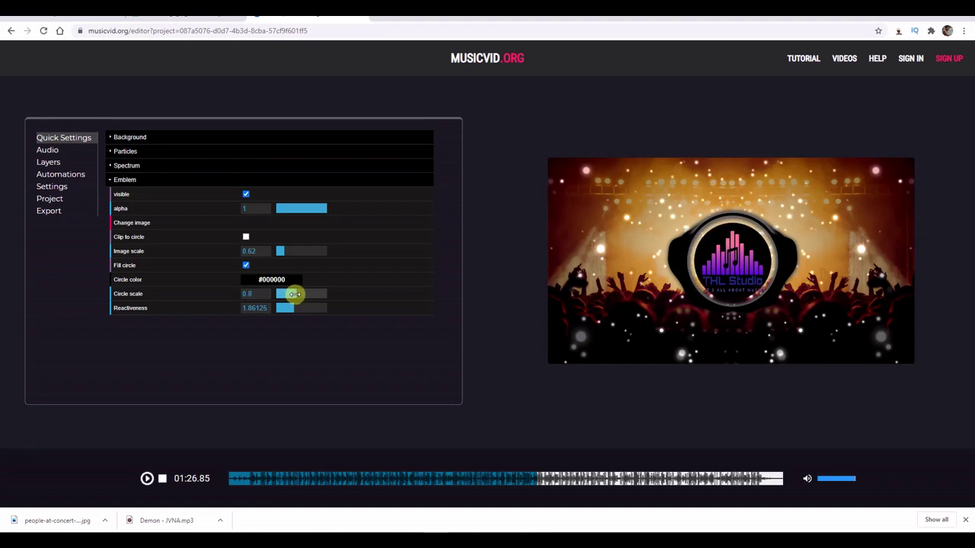
{"action": "mouse_move", "coordinate": [293, 294]}
{"action": "left_mouse_down"}
{"action": "mouse_move", "coordinate": [272, 288]}
{"action": "mouse_move", "coordinate": [292, 295]}
{"action": "left_mouse_up"}
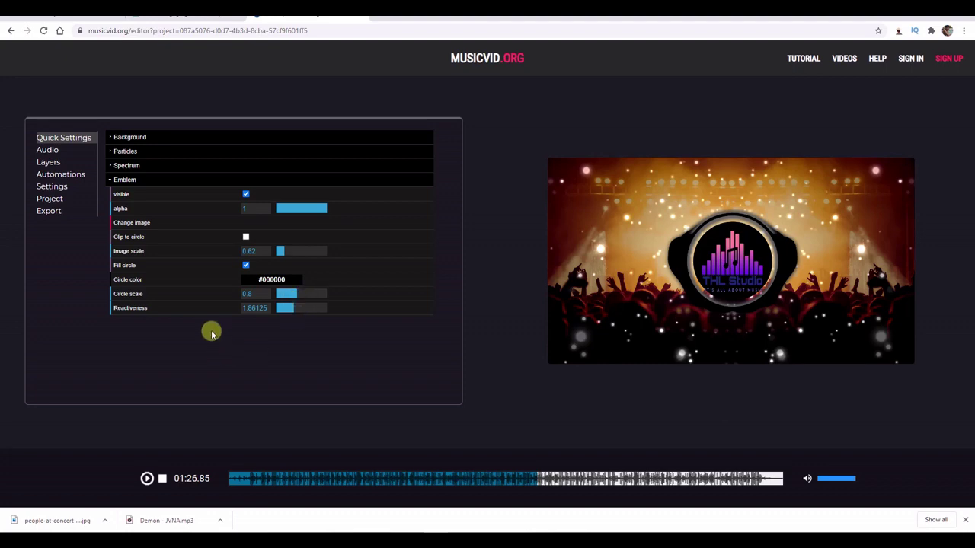
{"action": "left_click", "coordinate": [148, 478]}
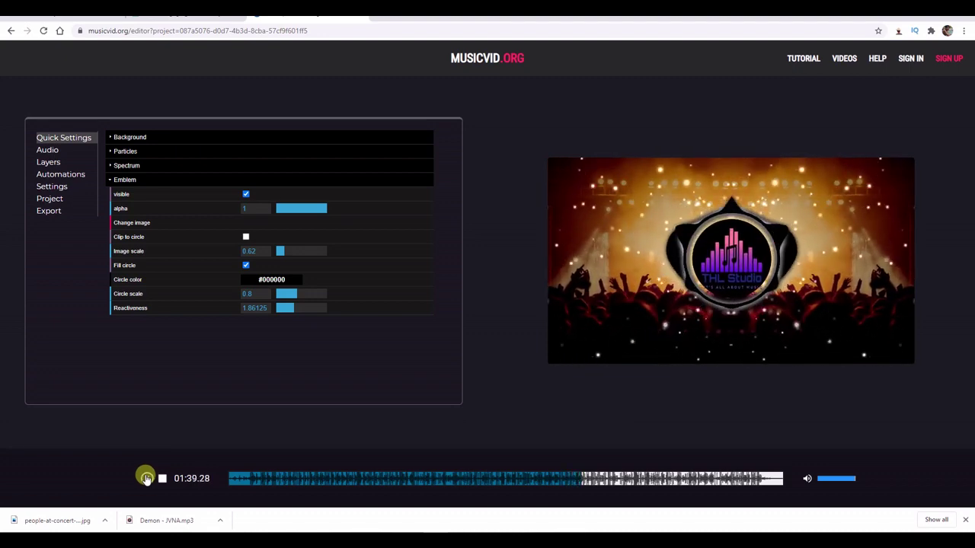
Pause playback and position the spectrum at x 0, y 0.024 in the Spectrum settings
{"action": "left_click", "coordinate": [147, 479]}
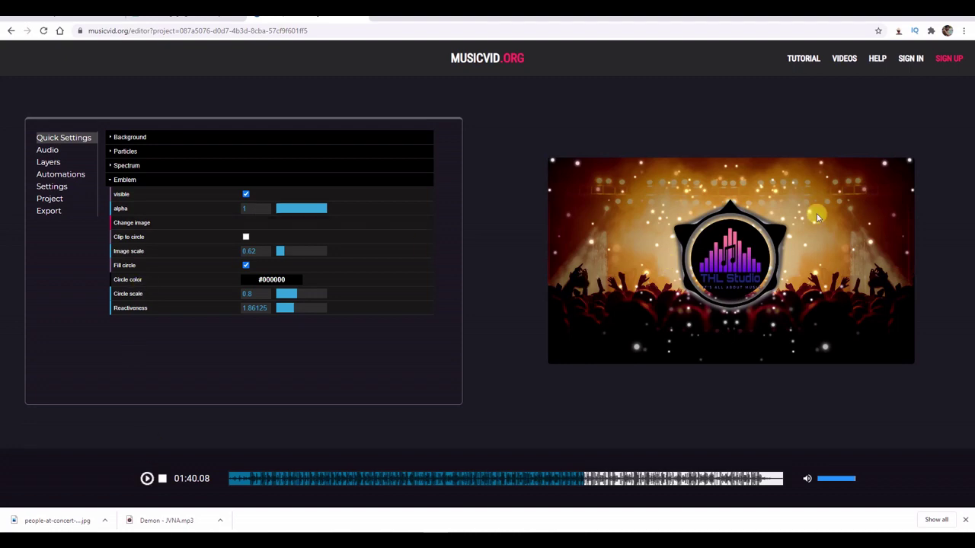
{"action": "left_click", "coordinate": [110, 181]}
{"action": "left_click", "coordinate": [111, 166]}
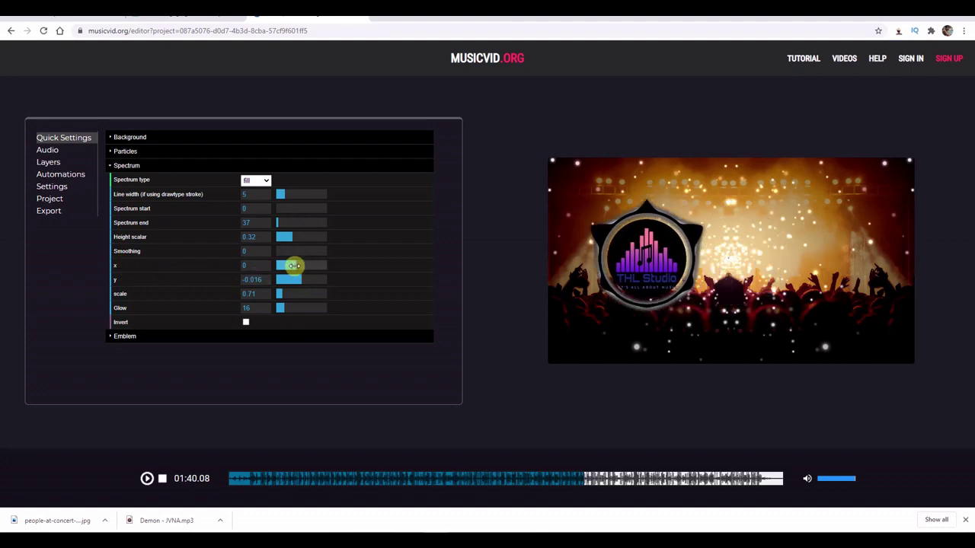
{"action": "mouse_move", "coordinate": [297, 266]}
{"action": "left_mouse_down"}
{"action": "mouse_move", "coordinate": [308, 266]}
{"action": "mouse_move", "coordinate": [293, 265]}
{"action": "mouse_move", "coordinate": [301, 282]}
{"action": "mouse_move", "coordinate": [301, 267]}
{"action": "left_mouse_up"}
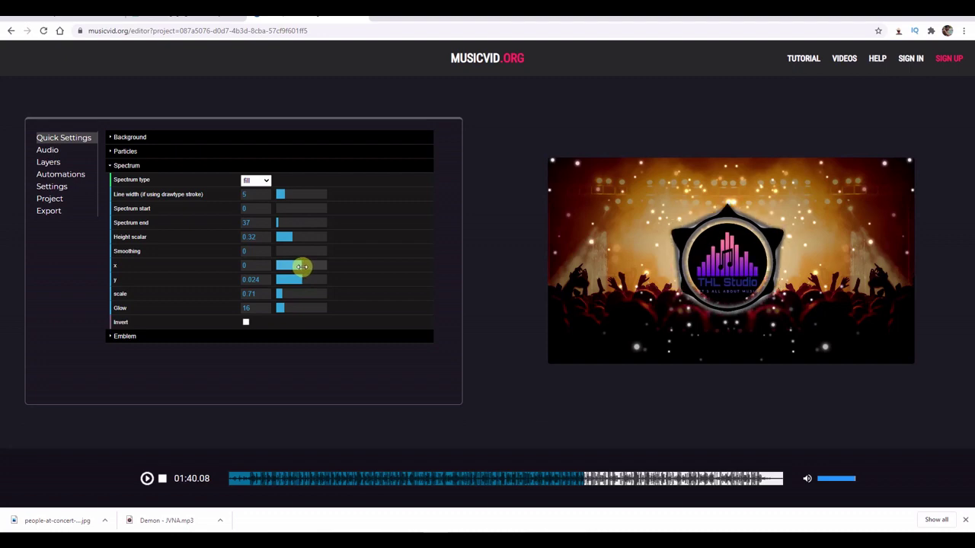
Lower the emblem's reactiveness to 1.62125 and try a more transparent emblem
{"action": "left_click", "coordinate": [115, 168]}
{"action": "left_click", "coordinate": [111, 181]}
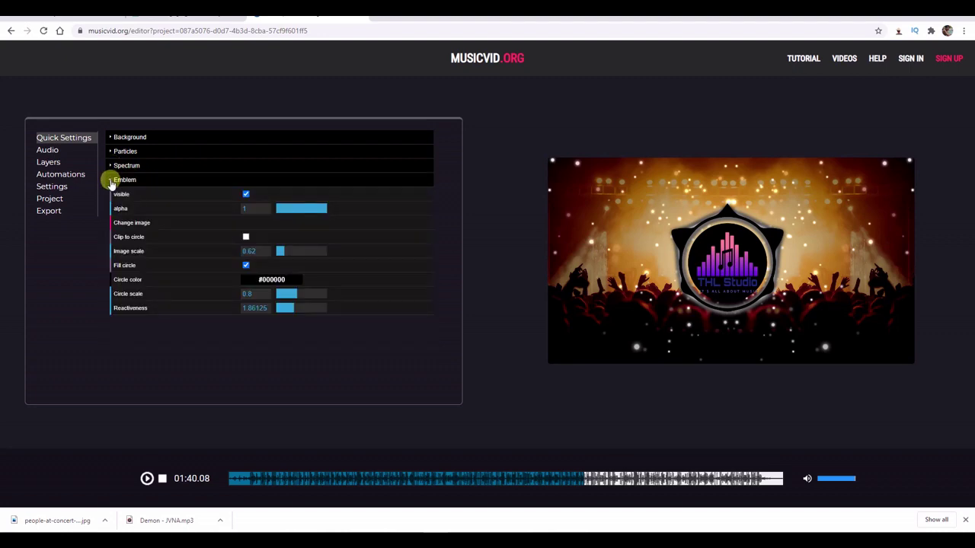
{"action": "left_click_drag", "start_coordinate": [287, 307], "coordinate": [292, 308]}
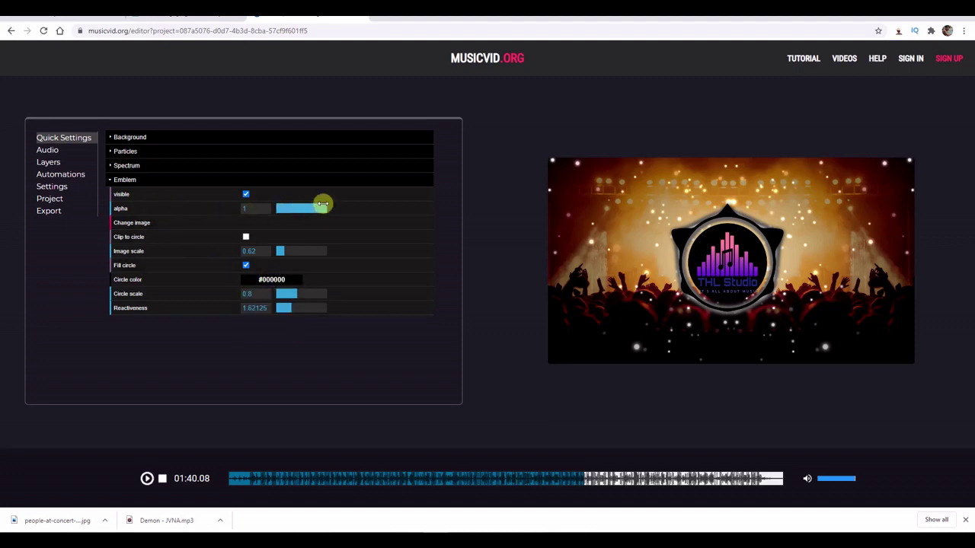
{"action": "mouse_move", "coordinate": [323, 207]}
{"action": "left_mouse_down"}
{"action": "mouse_move", "coordinate": [312, 207]}
{"action": "mouse_move", "coordinate": [338, 214]}
{"action": "left_mouse_up"}
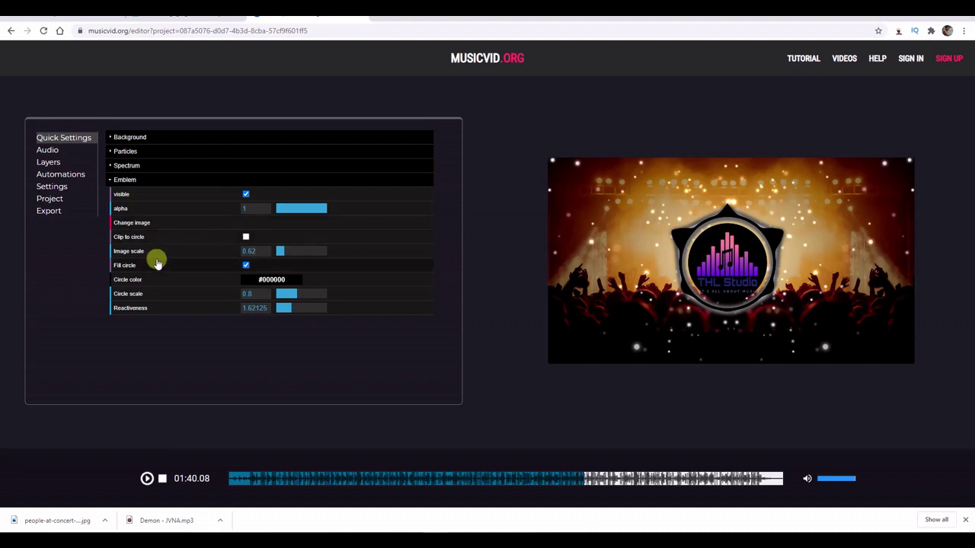
Compare the emblem with and without its circle fill, leaving the fill on
{"action": "left_click", "coordinate": [245, 266]}
{"action": "left_click", "coordinate": [245, 265]}
{"action": "left_click", "coordinate": [245, 266]}
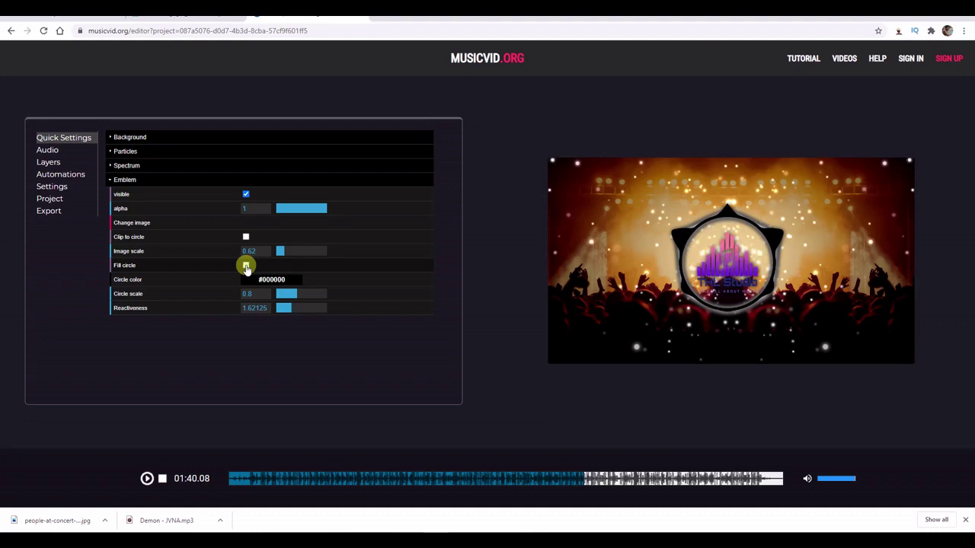
{"action": "left_click", "coordinate": [245, 266]}
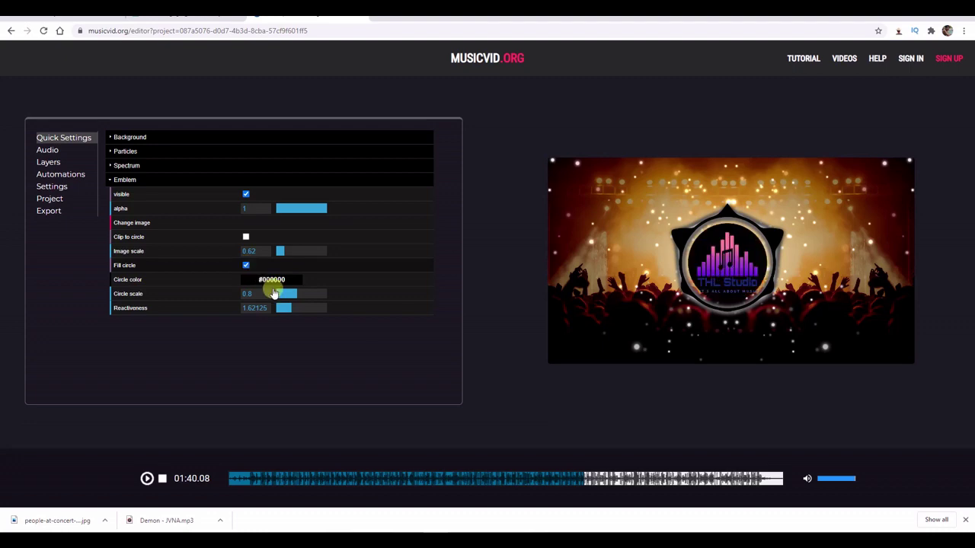
Keep the circle colour black, set the emblem circle scale to 0, and play the preview
{"action": "left_click", "coordinate": [268, 281]}
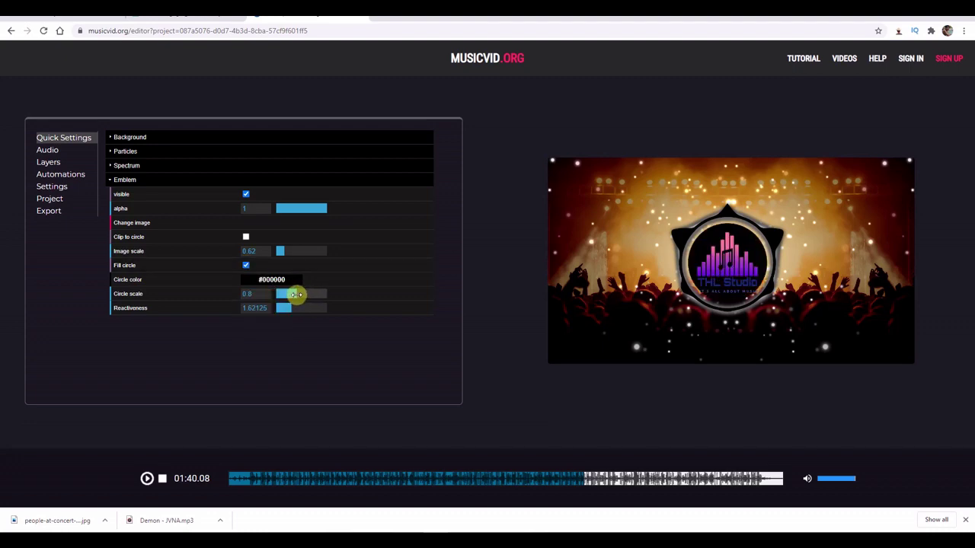
{"action": "left_click", "coordinate": [268, 279]}
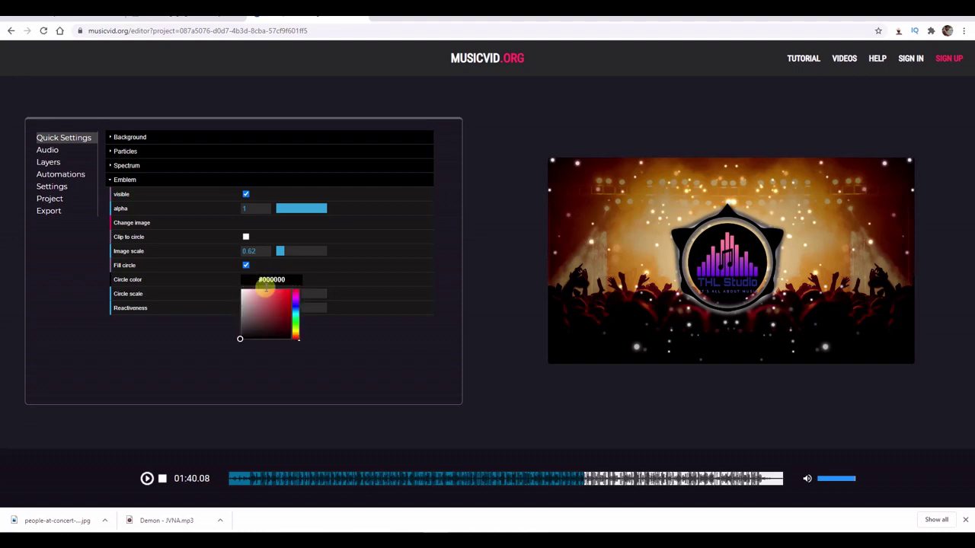
{"action": "left_click_drag", "start_coordinate": [288, 294], "coordinate": [296, 295]}
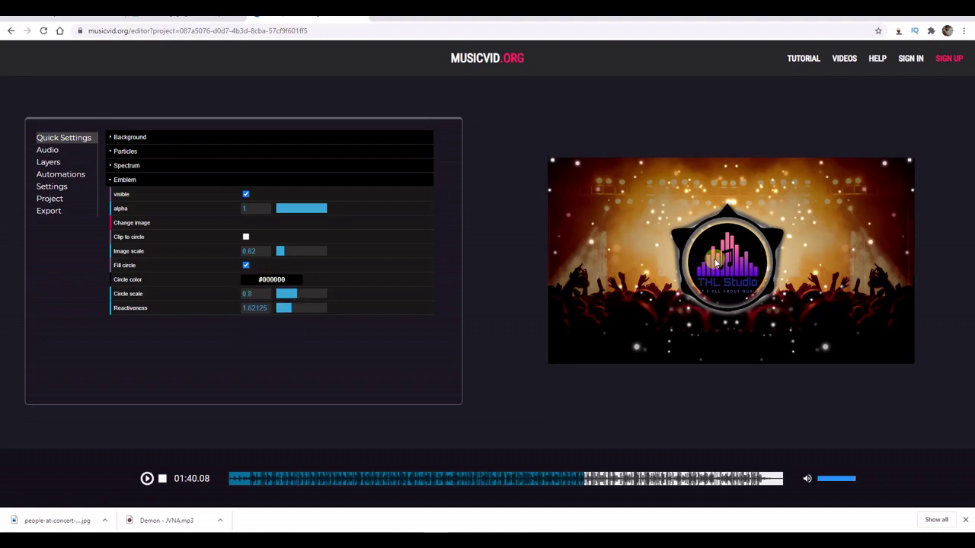
{"action": "left_click_drag", "start_coordinate": [295, 295], "coordinate": [280, 291]}
{"action": "left_click", "coordinate": [275, 286]}
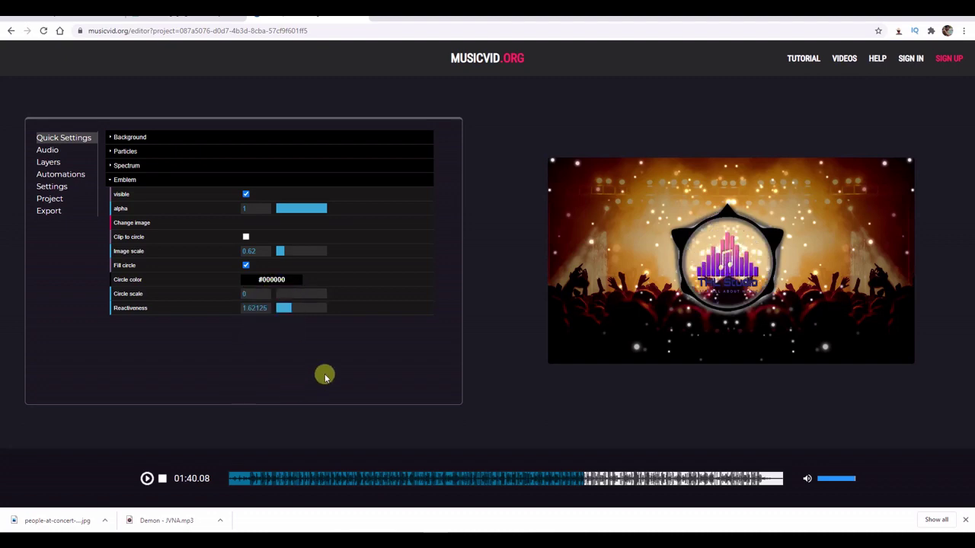
{"action": "left_click", "coordinate": [146, 478]}
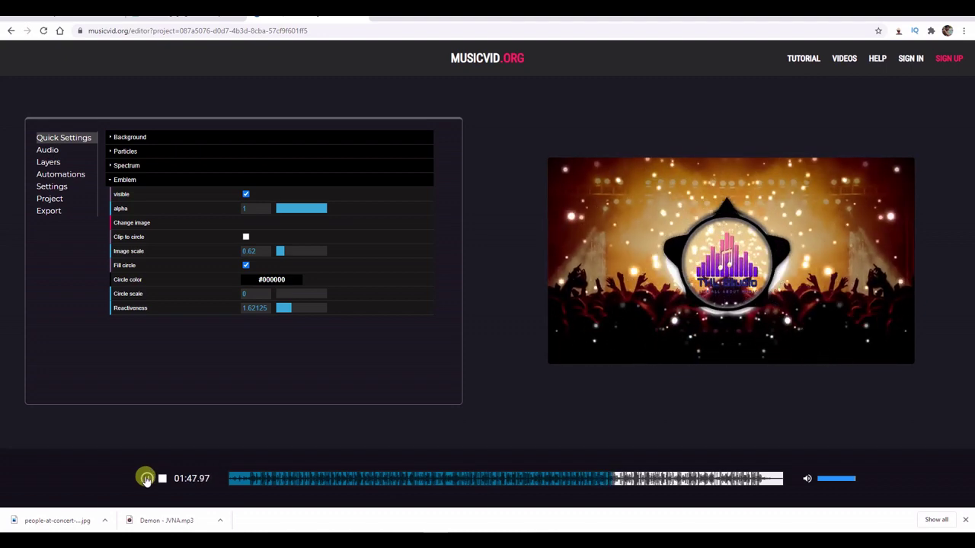
{"action": "left_click", "coordinate": [146, 479]}
{"action": "left_click", "coordinate": [284, 293]}
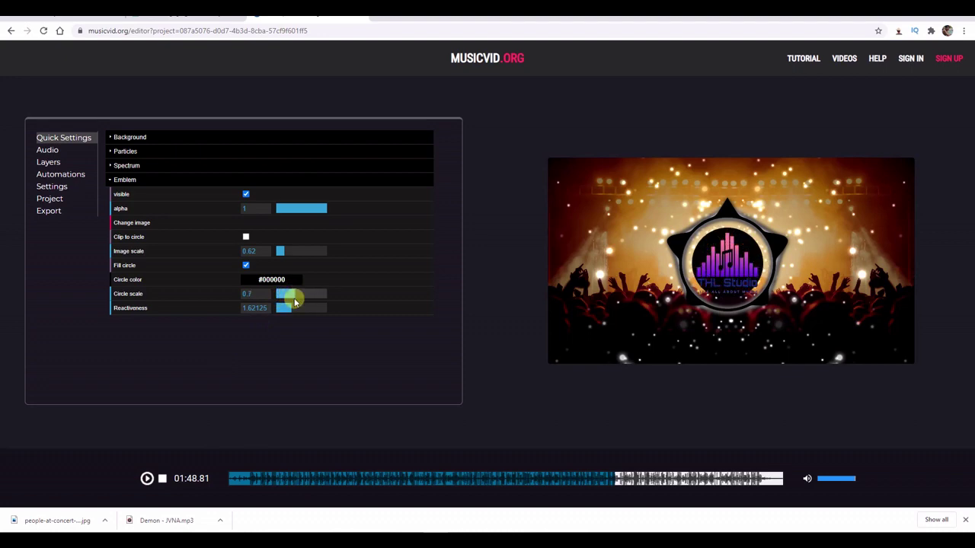
{"action": "left_click", "coordinate": [148, 480]}
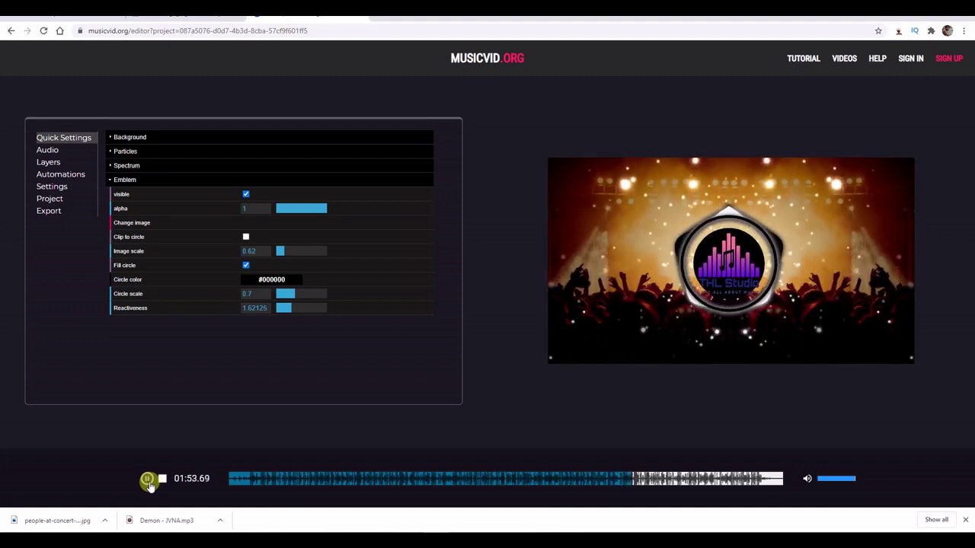
{"action": "left_click", "coordinate": [148, 480]}
{"action": "left_click_drag", "start_coordinate": [285, 293], "coordinate": [264, 293]}
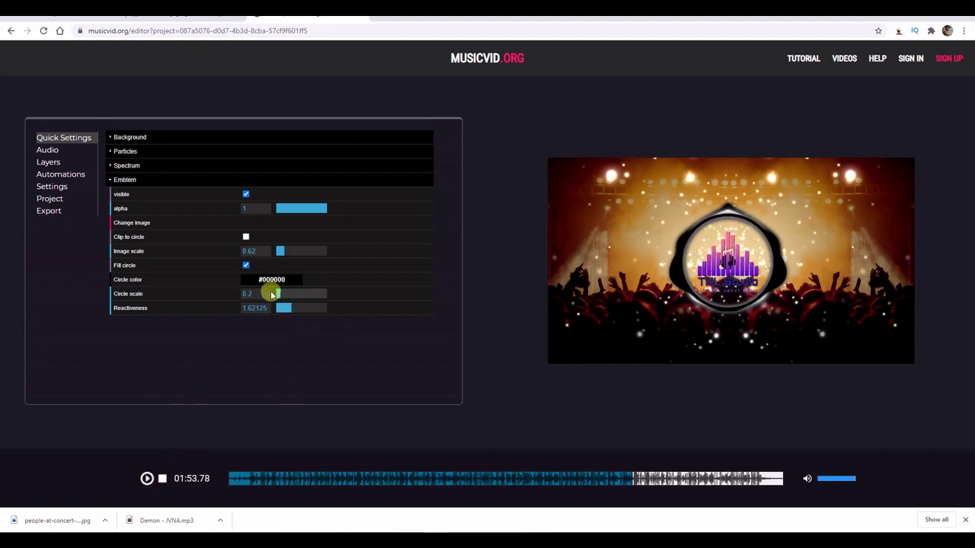
{"action": "left_click", "coordinate": [148, 479]}
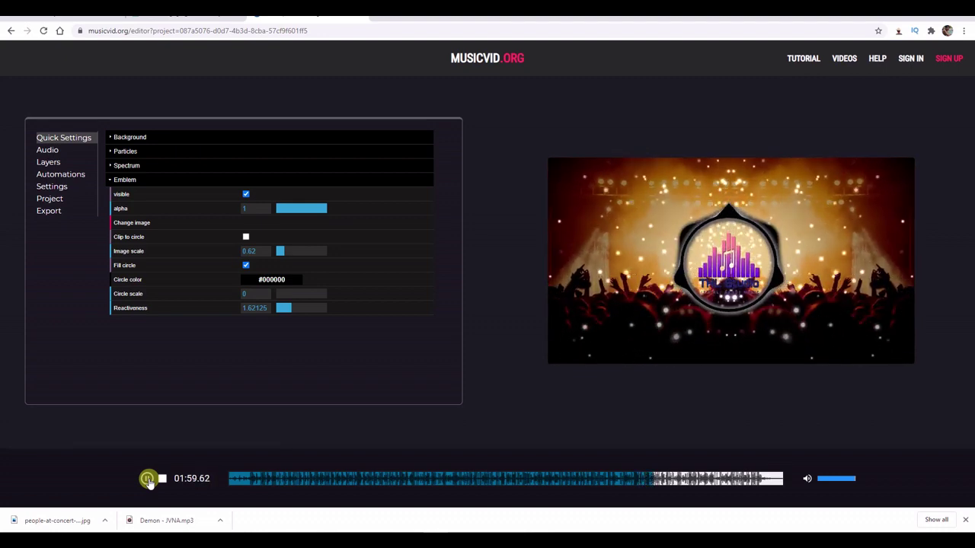
{"action": "left_click", "coordinate": [148, 479]}
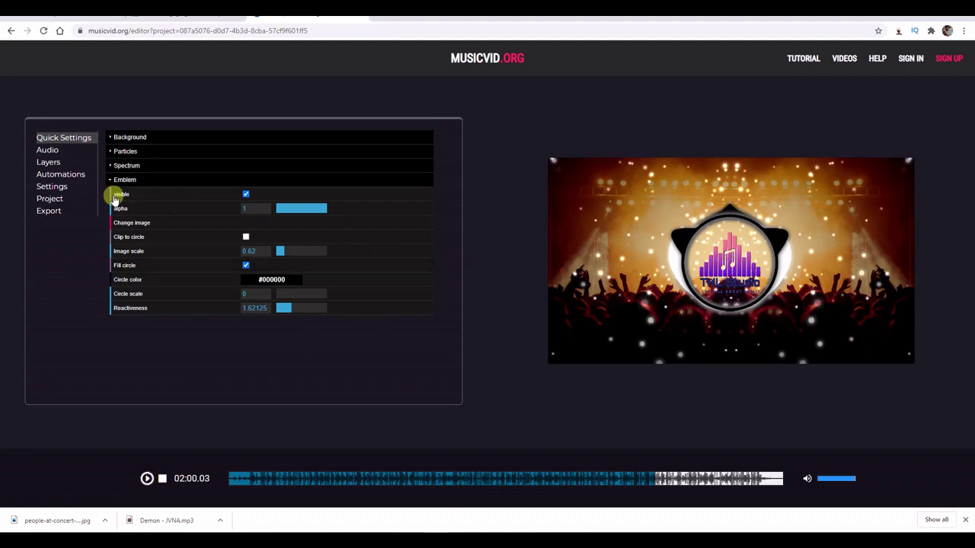
Start encoding myvid.mp4 at 60 fps from the Export settings
{"action": "left_click", "coordinate": [52, 214]}
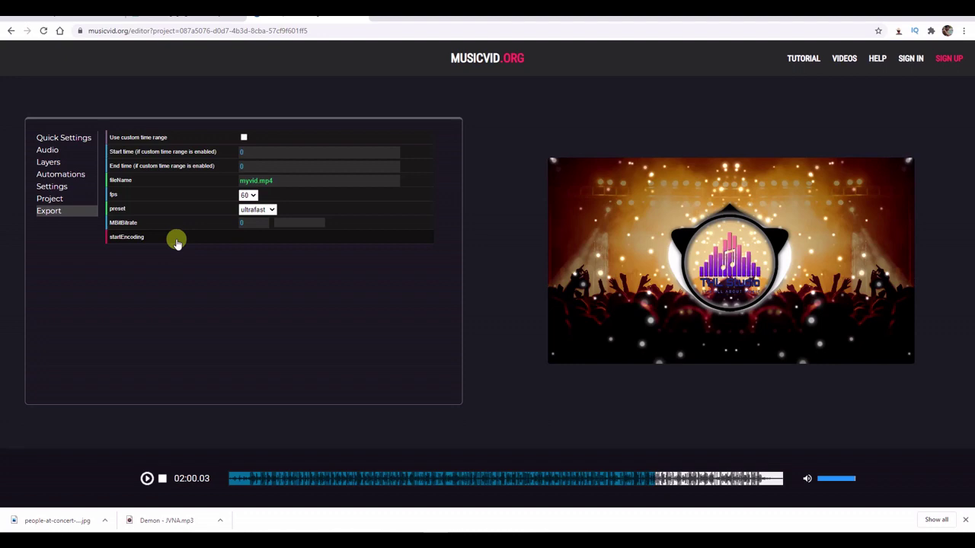
{"action": "left_click", "coordinate": [176, 240]}
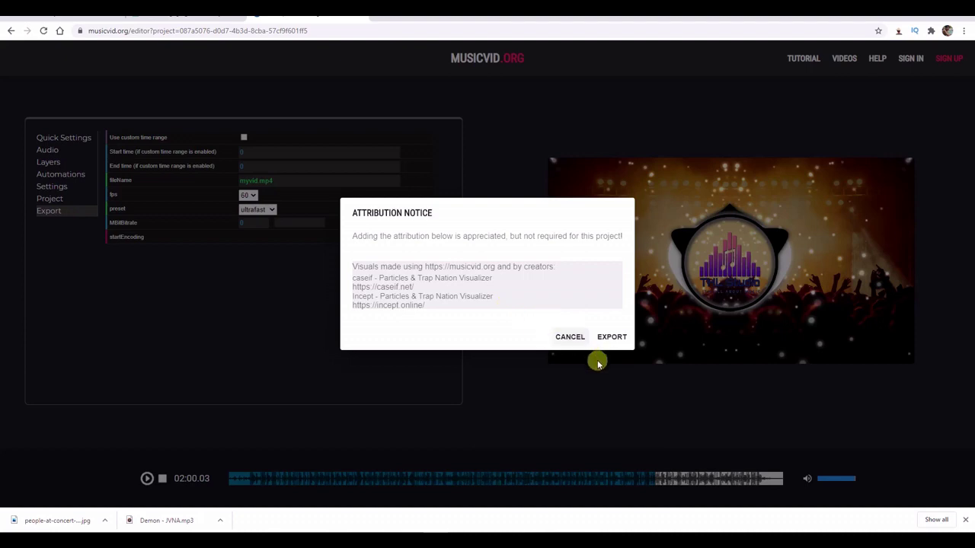
Confirm the export in the Attribution Notice so myvid.mp4 renders and downloads
{"action": "left_click", "coordinate": [609, 340]}
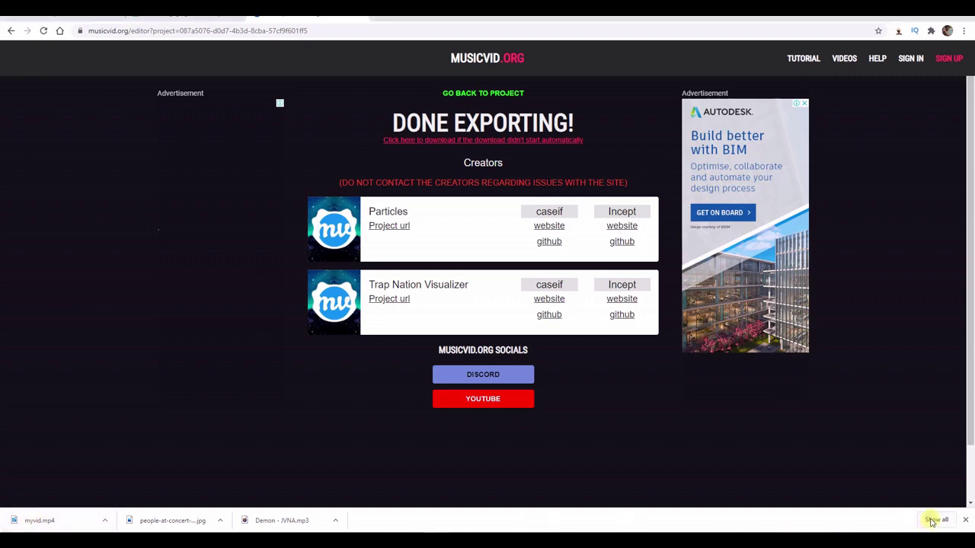
Open the downloads list and play myvid.mp4 in VLC media player
{"action": "left_click", "coordinate": [935, 520]}
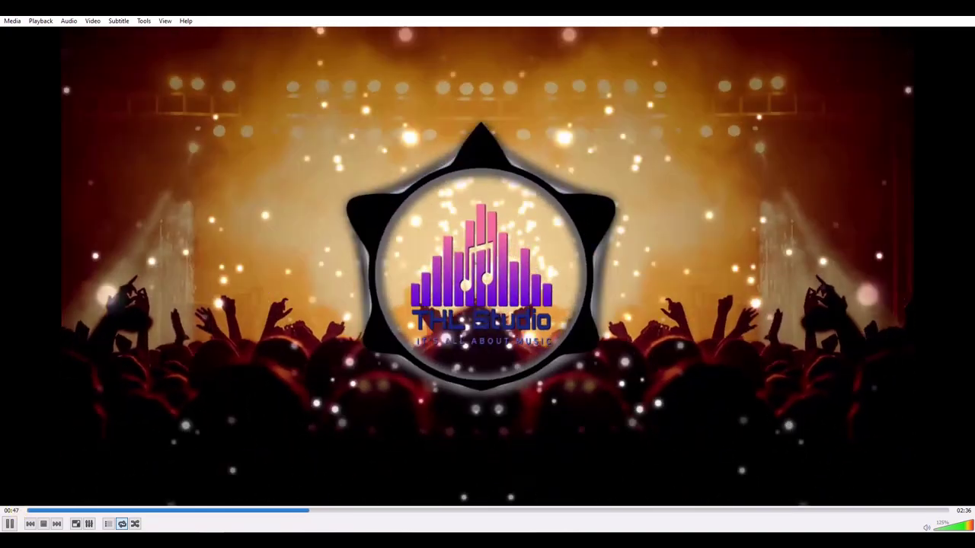
Lower VLC's playback volume from 125% to about 59%
{"action": "left_click", "coordinate": [961, 528]}
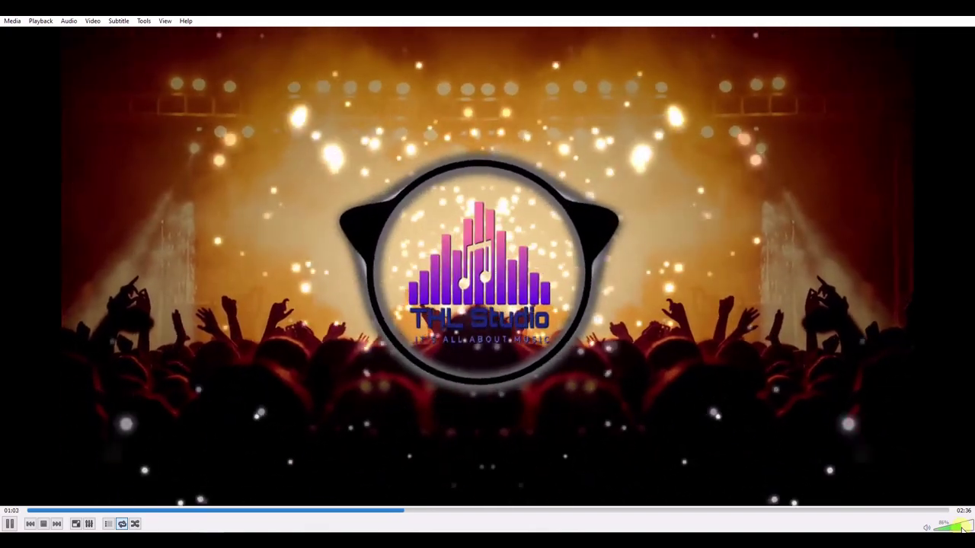
{"action": "left_click_drag", "start_coordinate": [963, 527], "coordinate": [950, 529]}
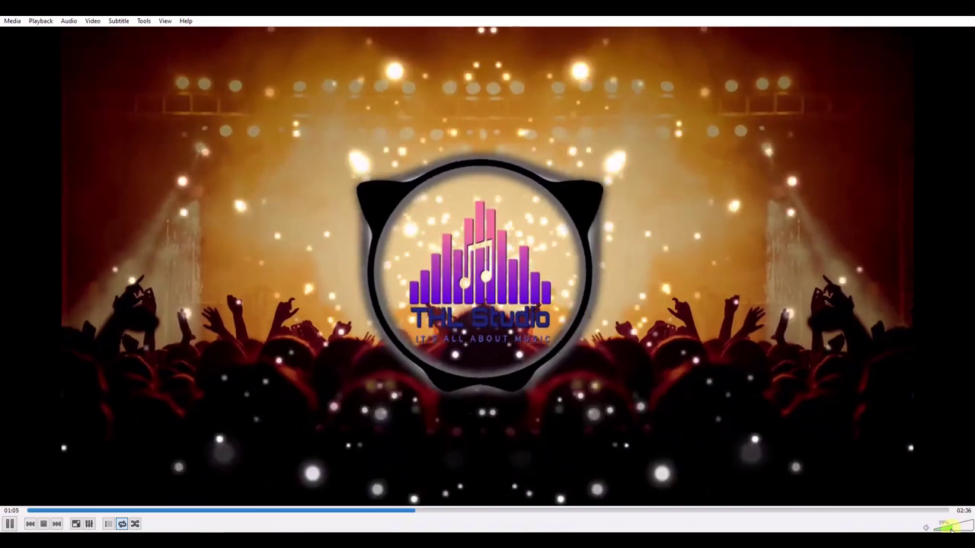